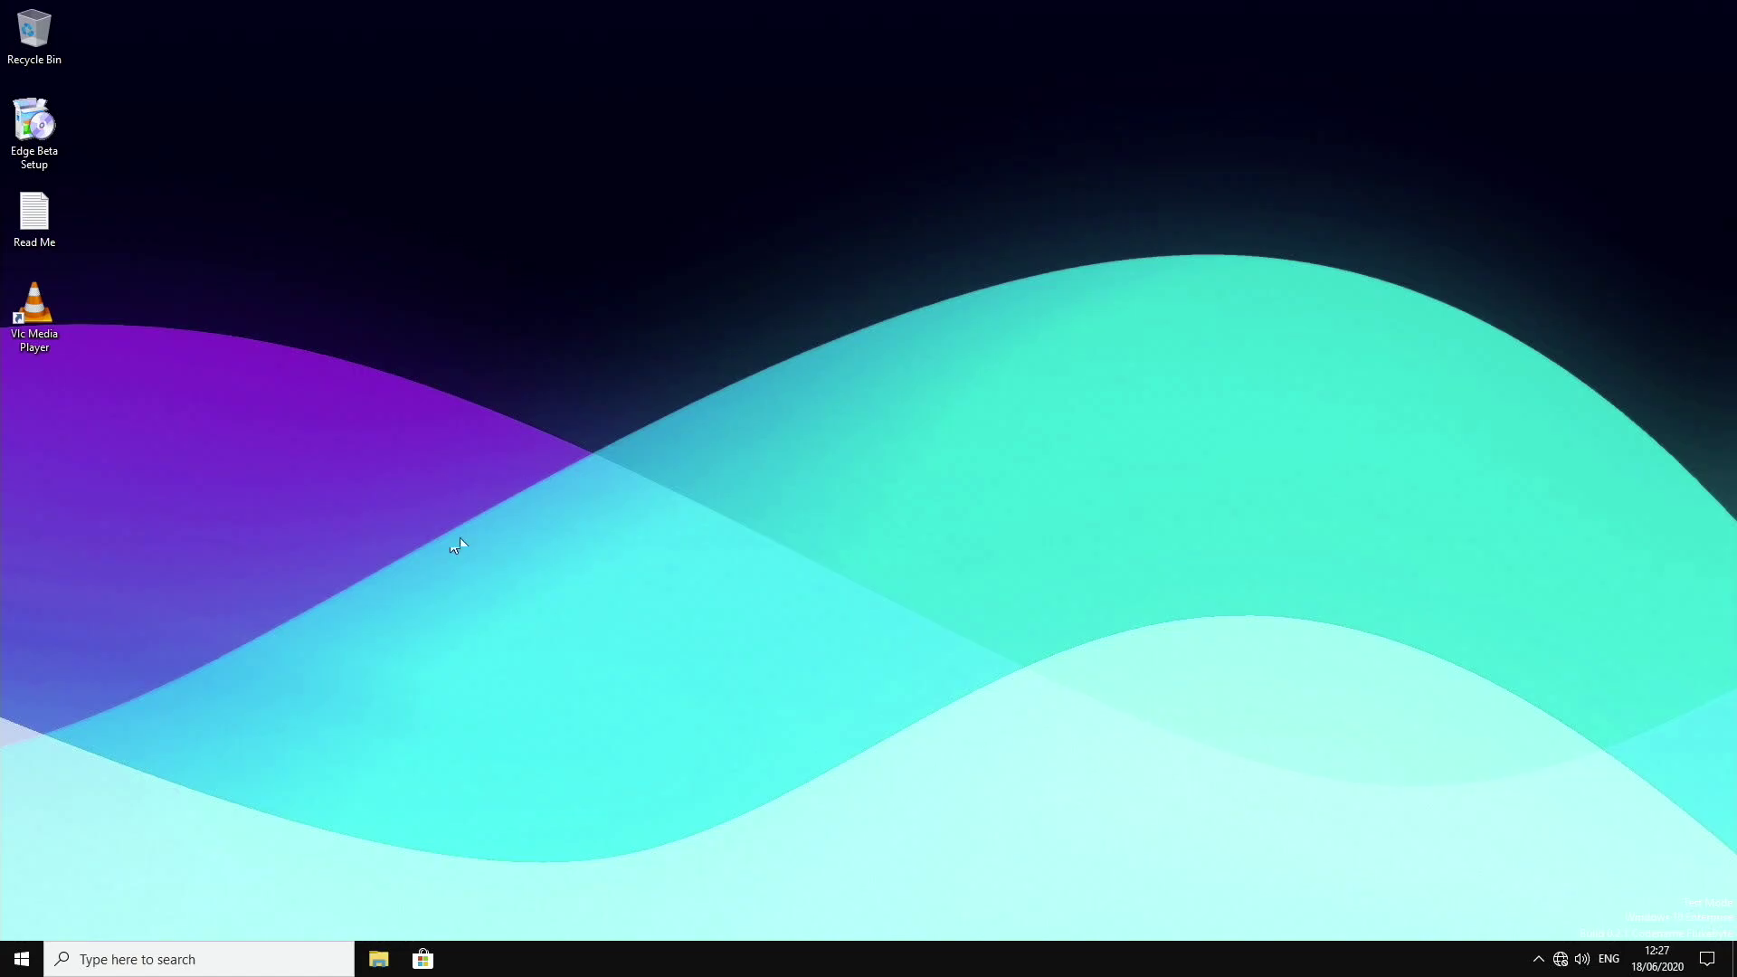
From the Start menu, expand an app folder and scroll down toward Task Manager
left_click(25, 954)
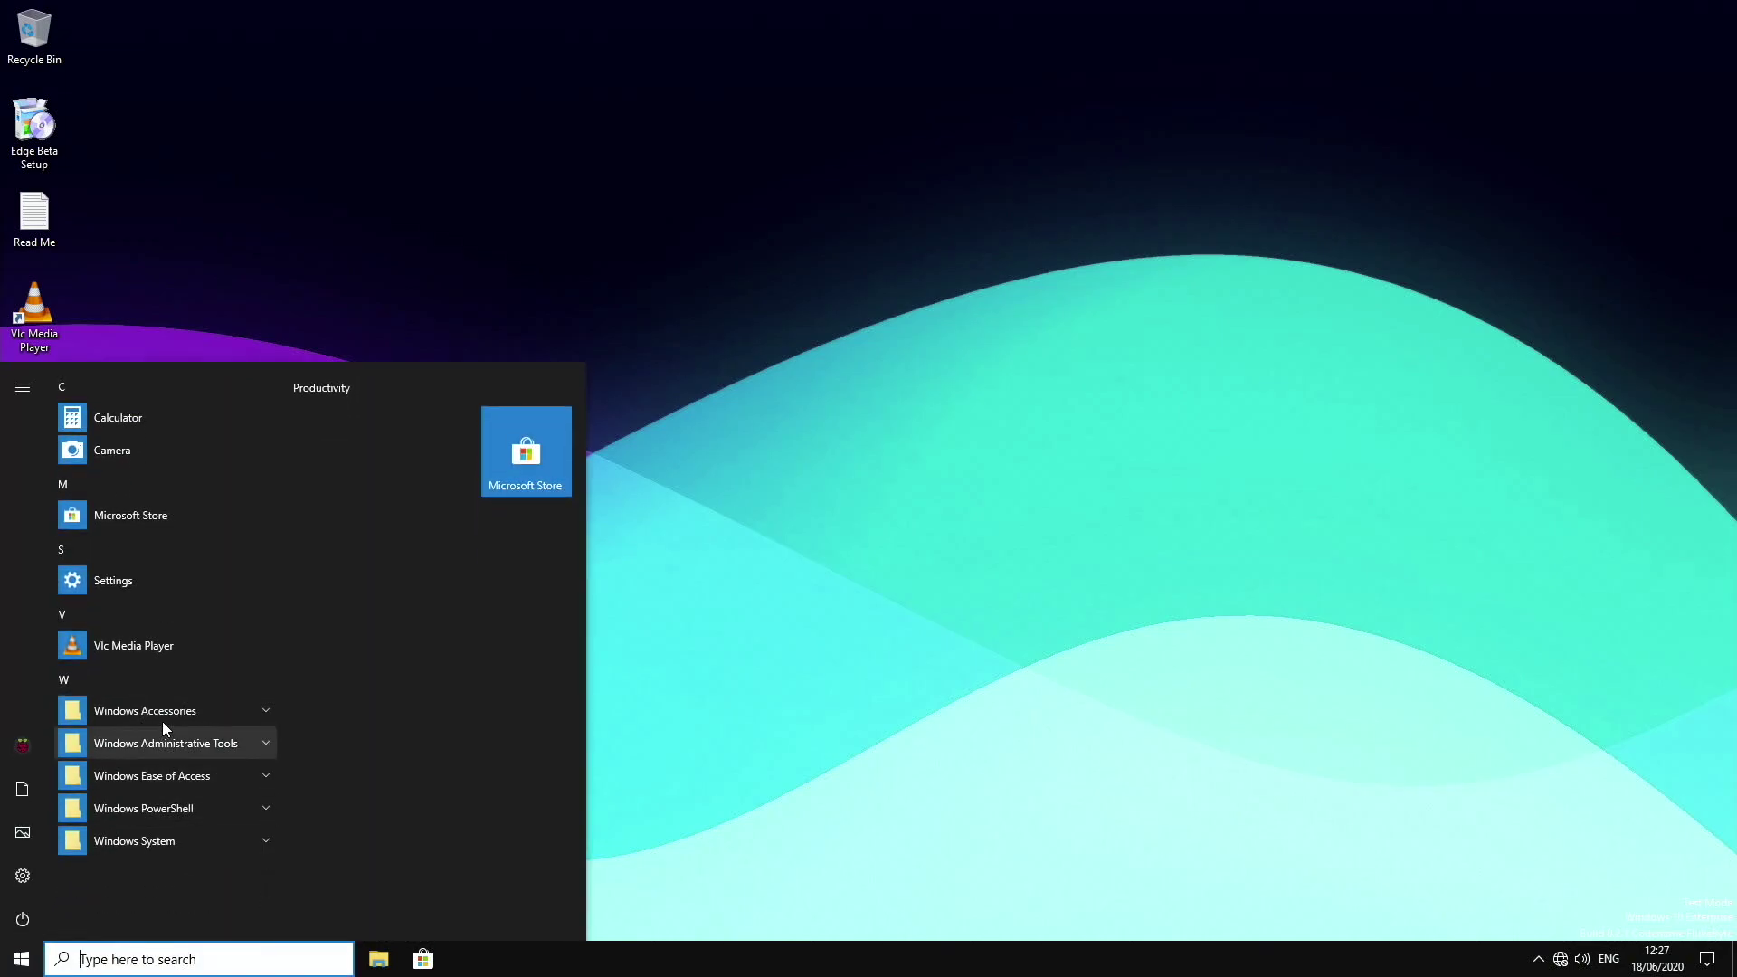
left_click(163, 711)
scroll(156, 764, "down", 2)
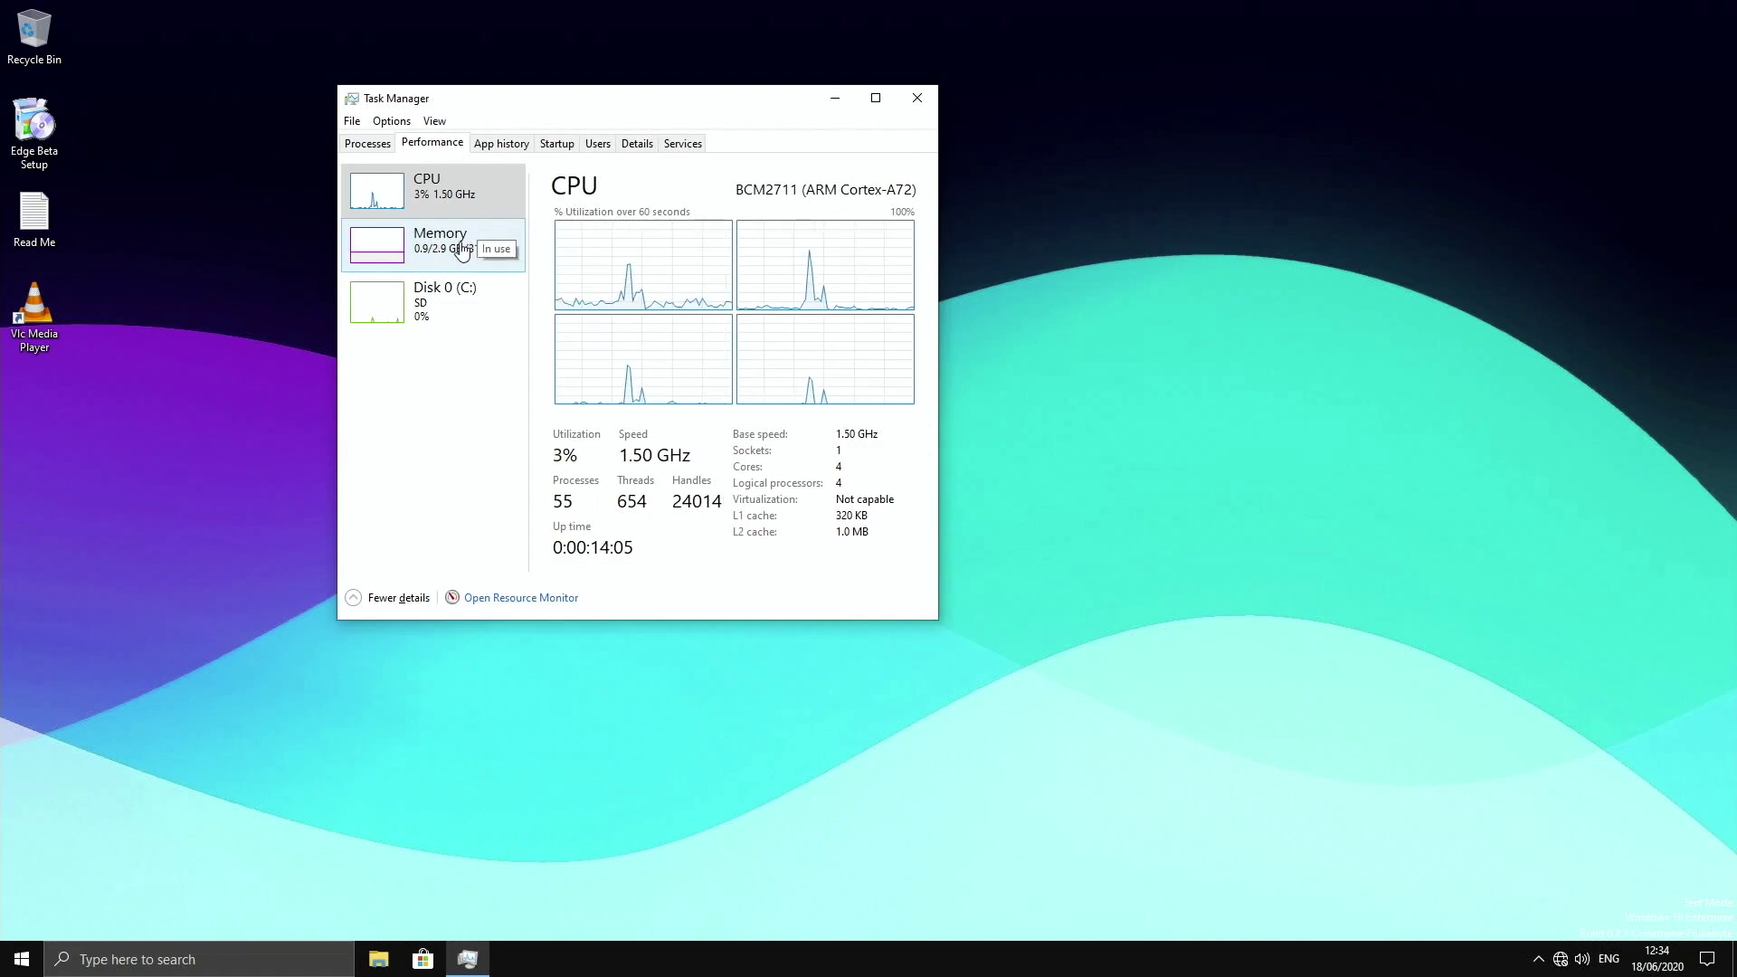
View the Memory usage details, then the Disk 0 (C:) SD card details
left_click(431, 242)
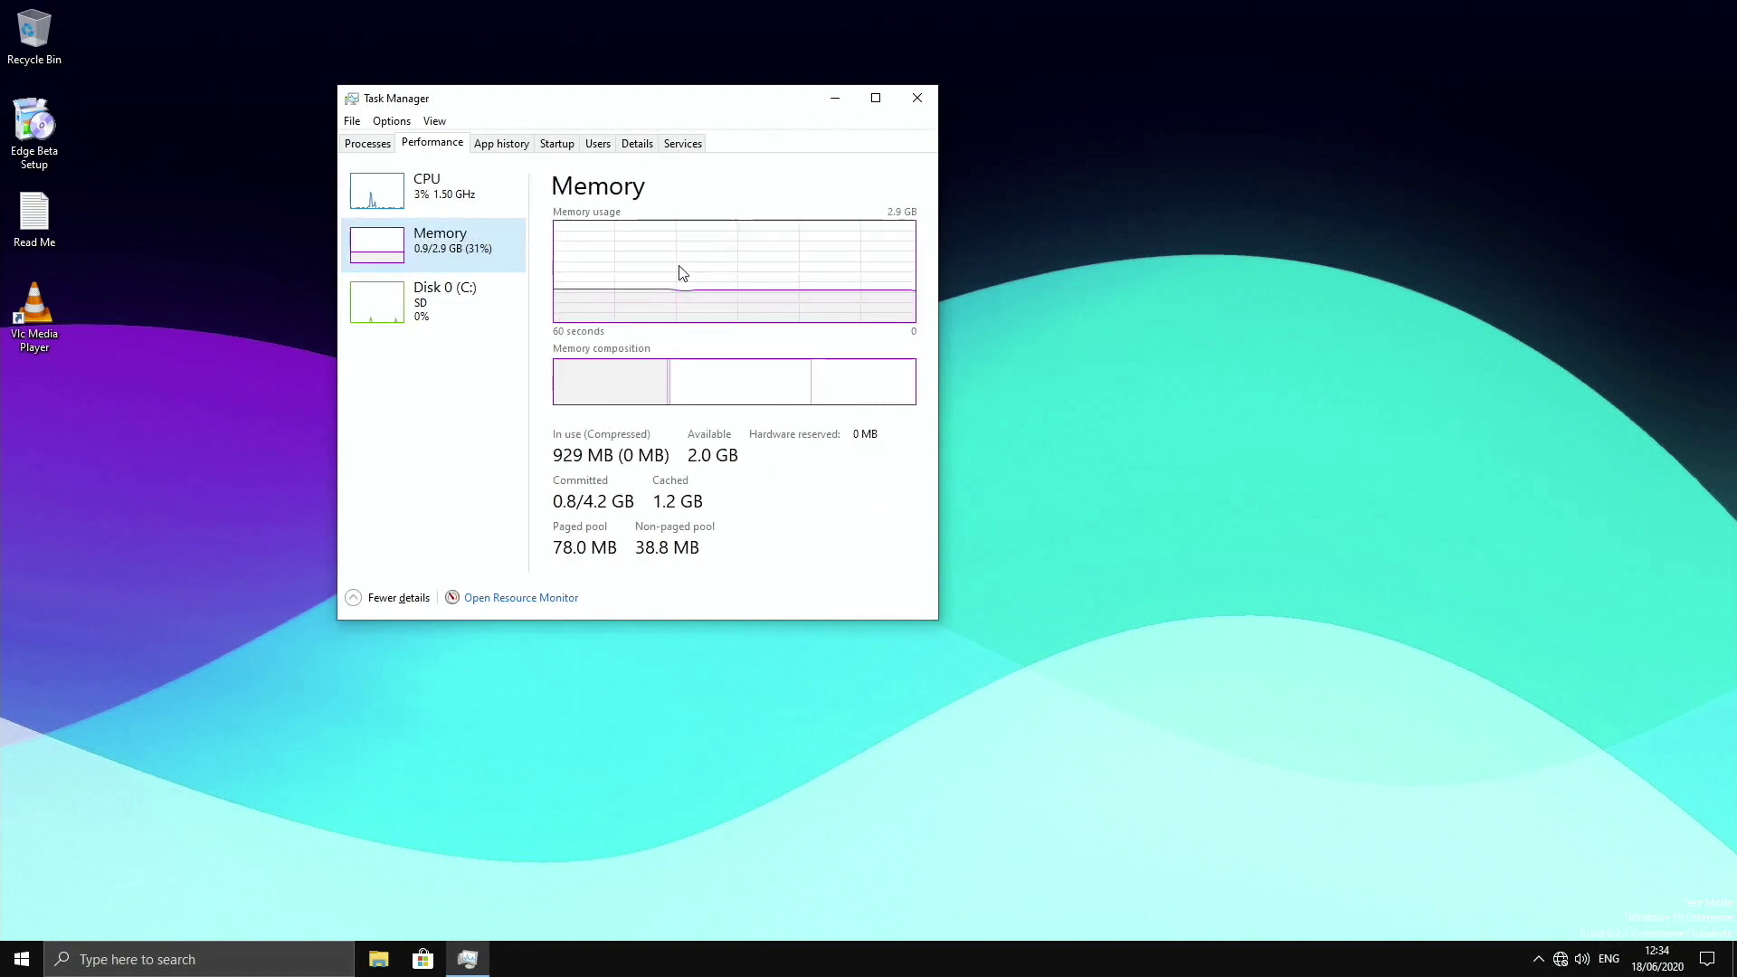
left_click(447, 315)
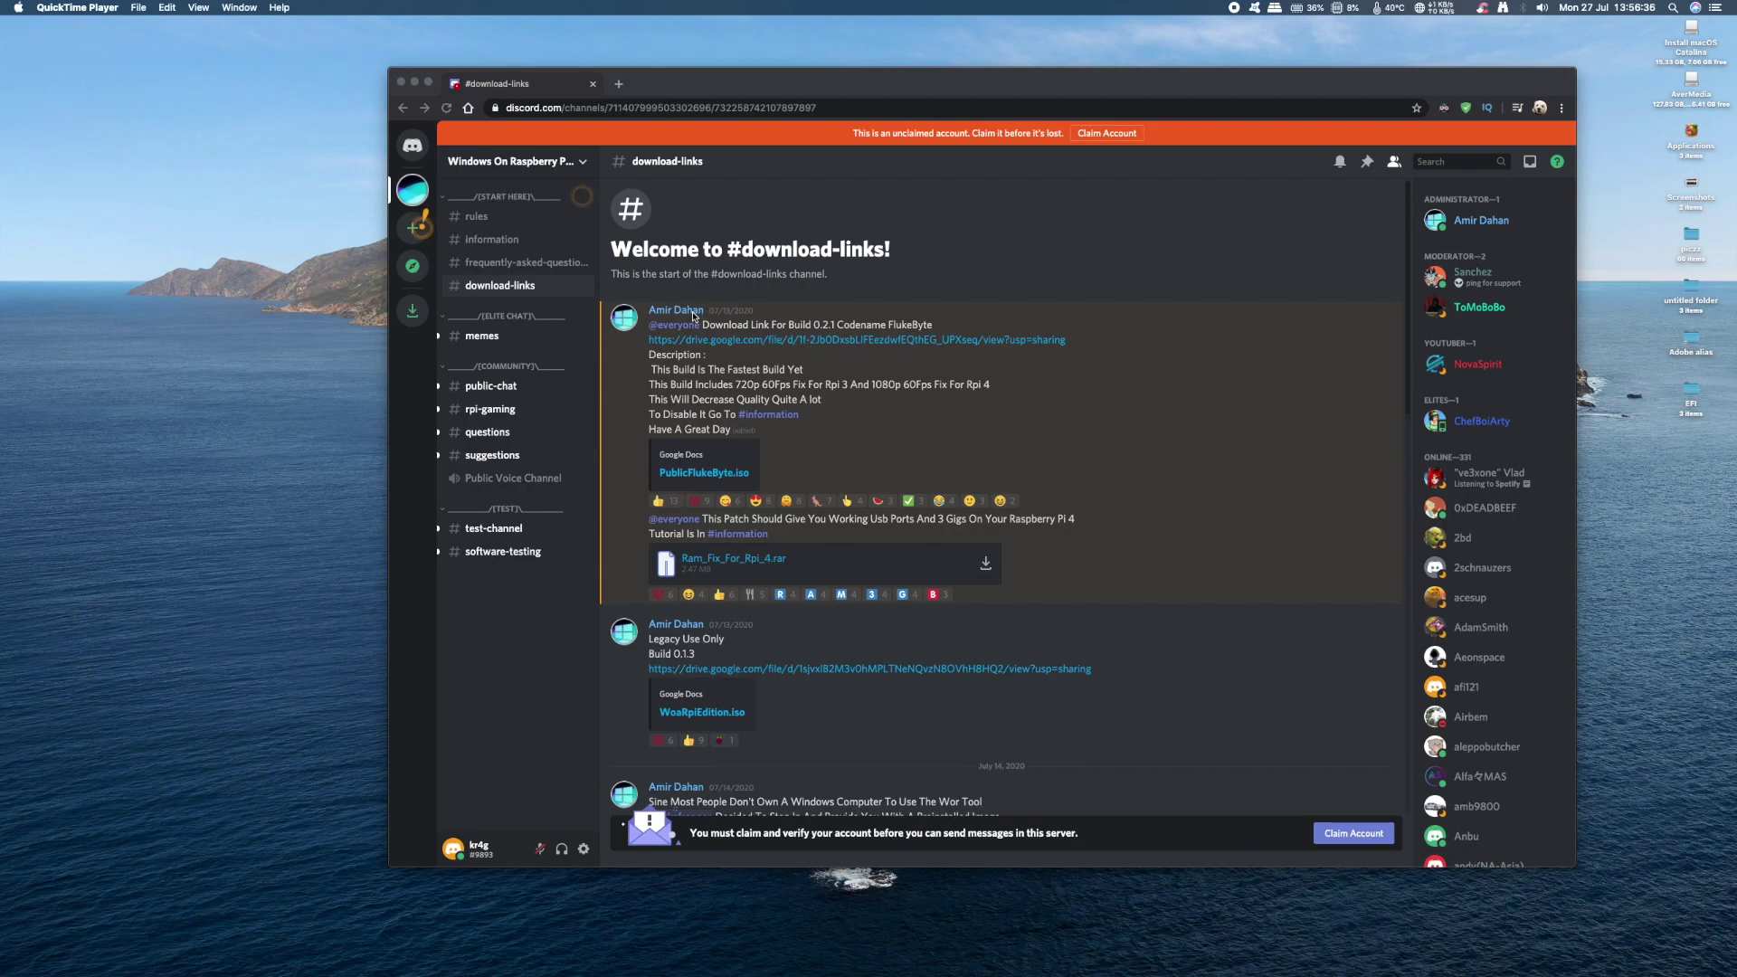
Scroll #download-links to the prebuilt Build 0.2.4 post and open its mega.nz link
left_click(652, 312)
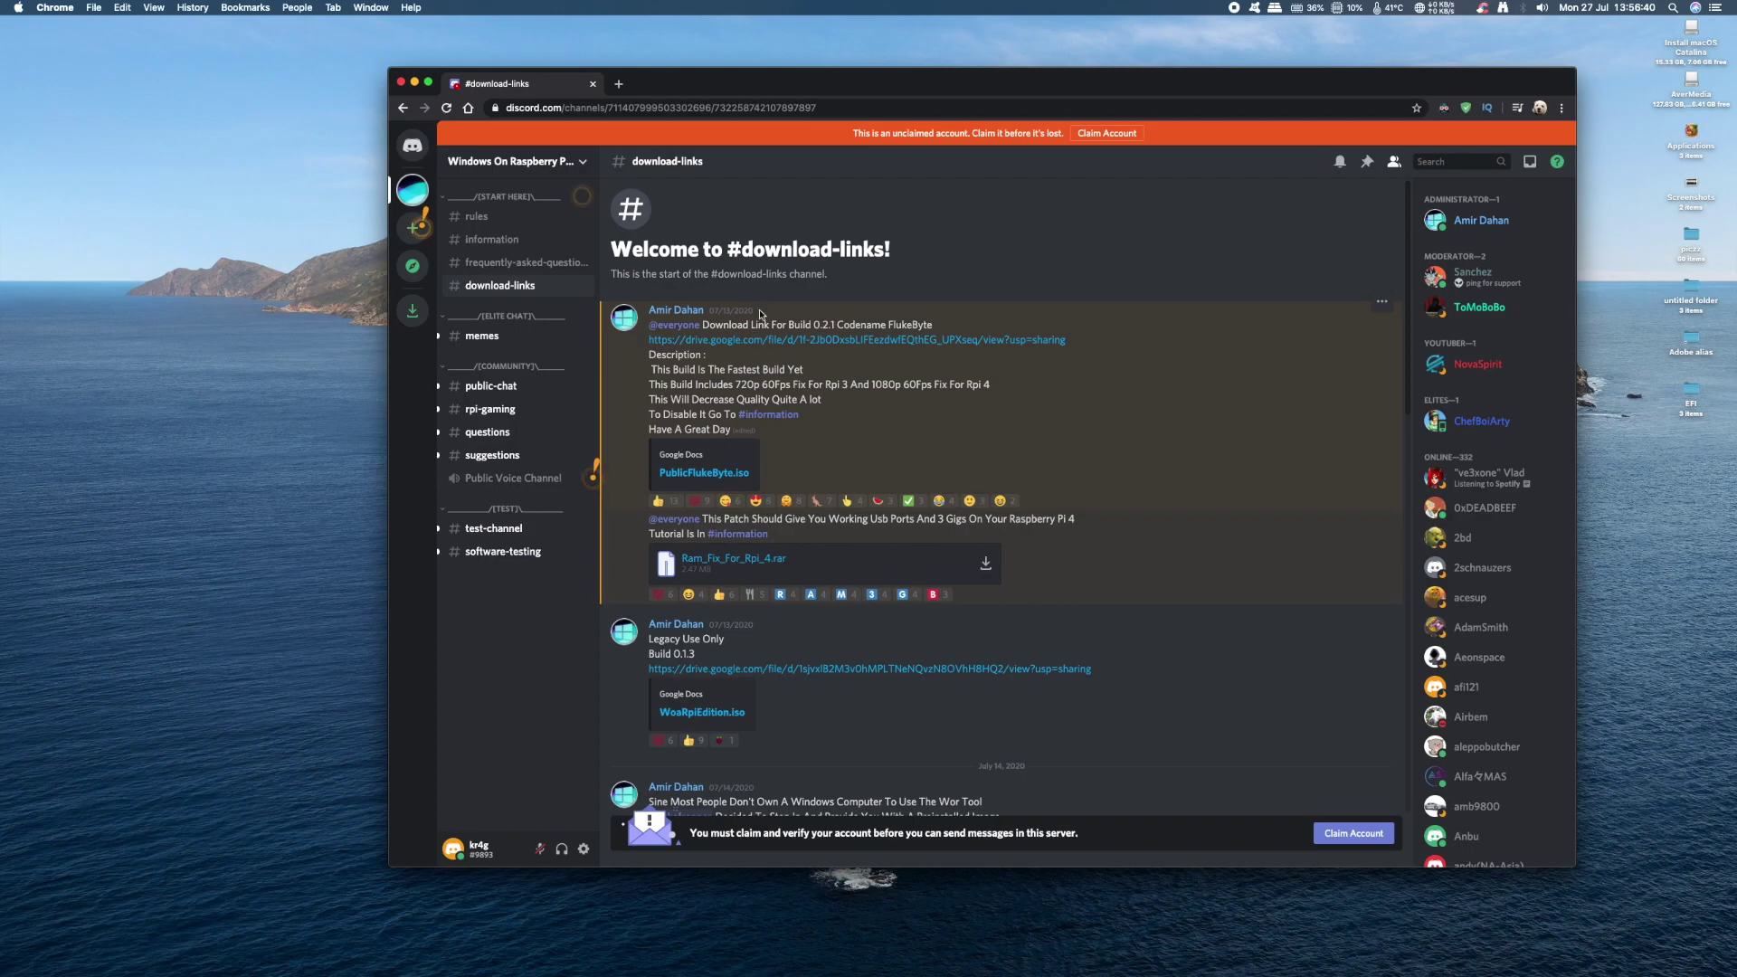
left_click_drag(760, 314, 744, 292)
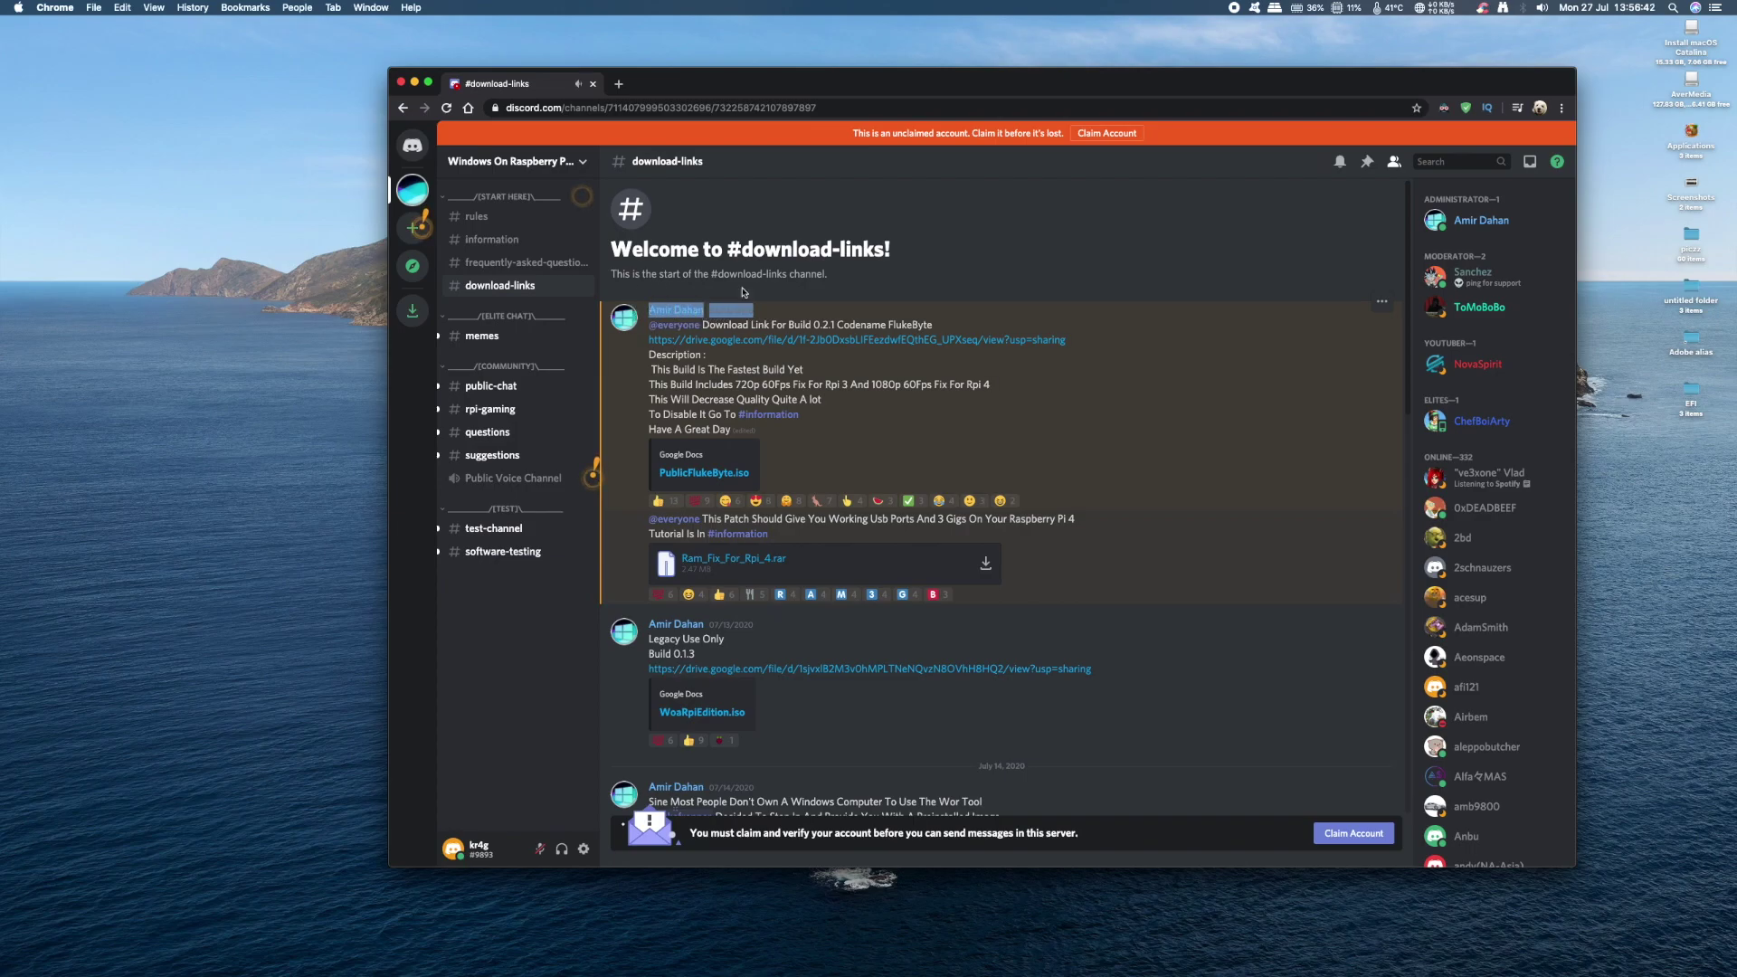
scroll(785, 292, "down", 5)
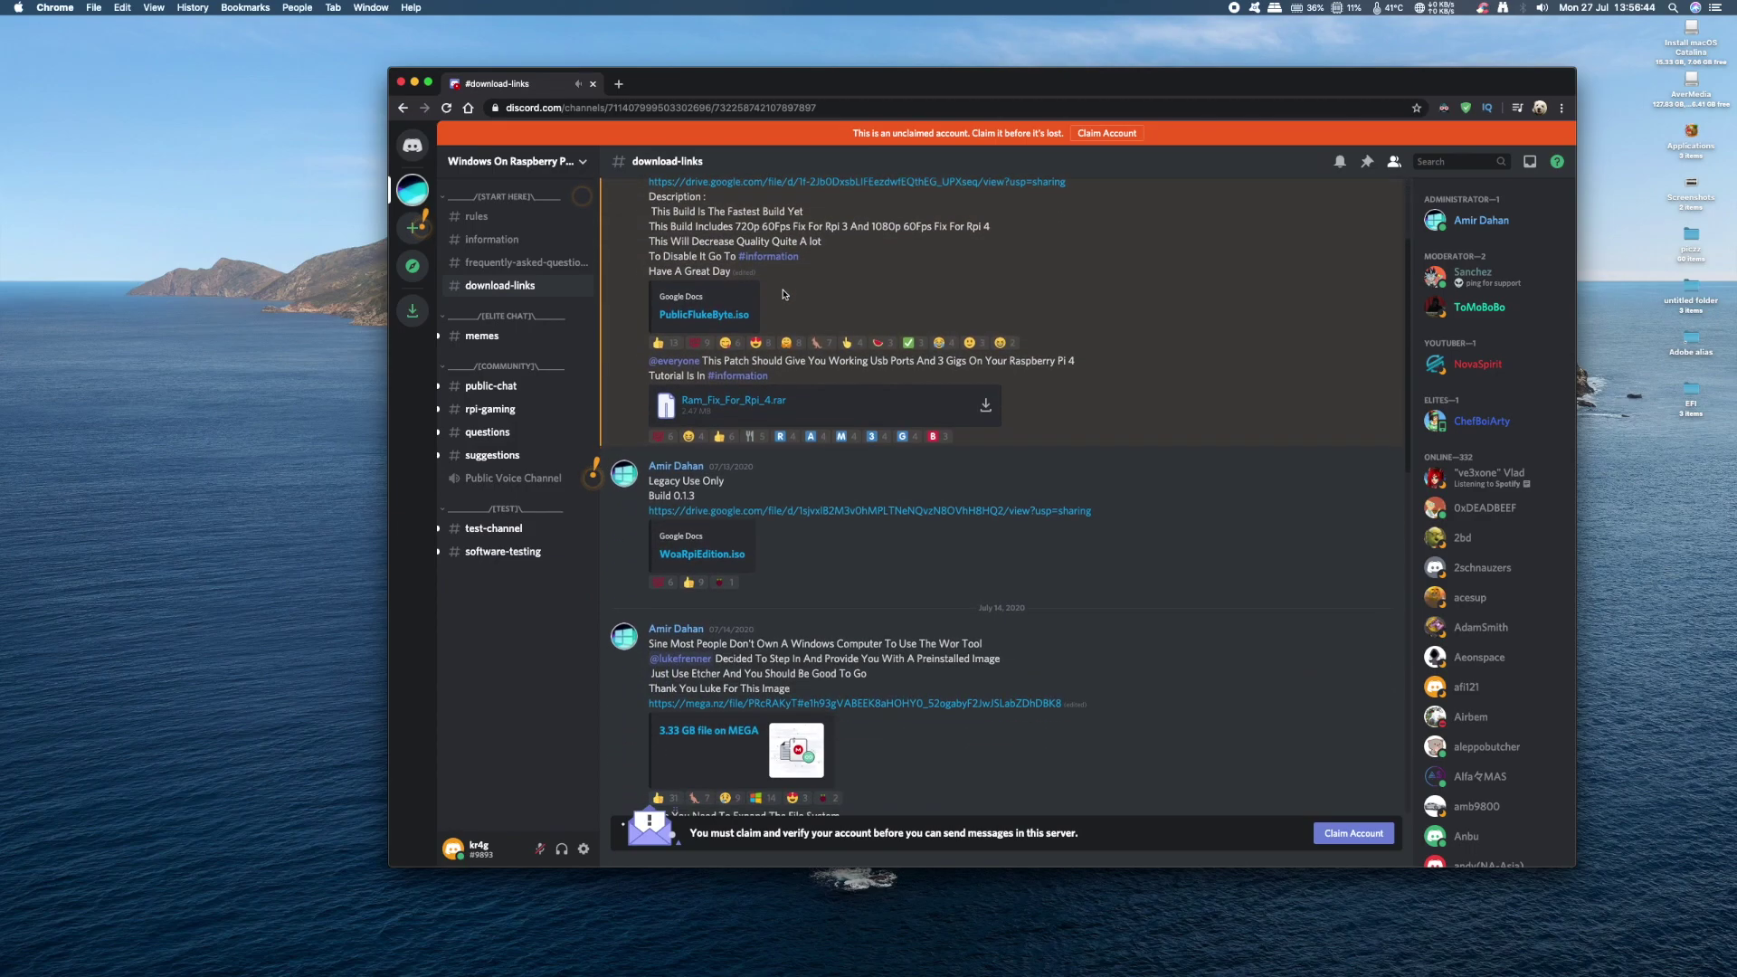
scroll(782, 300, "down", 10)
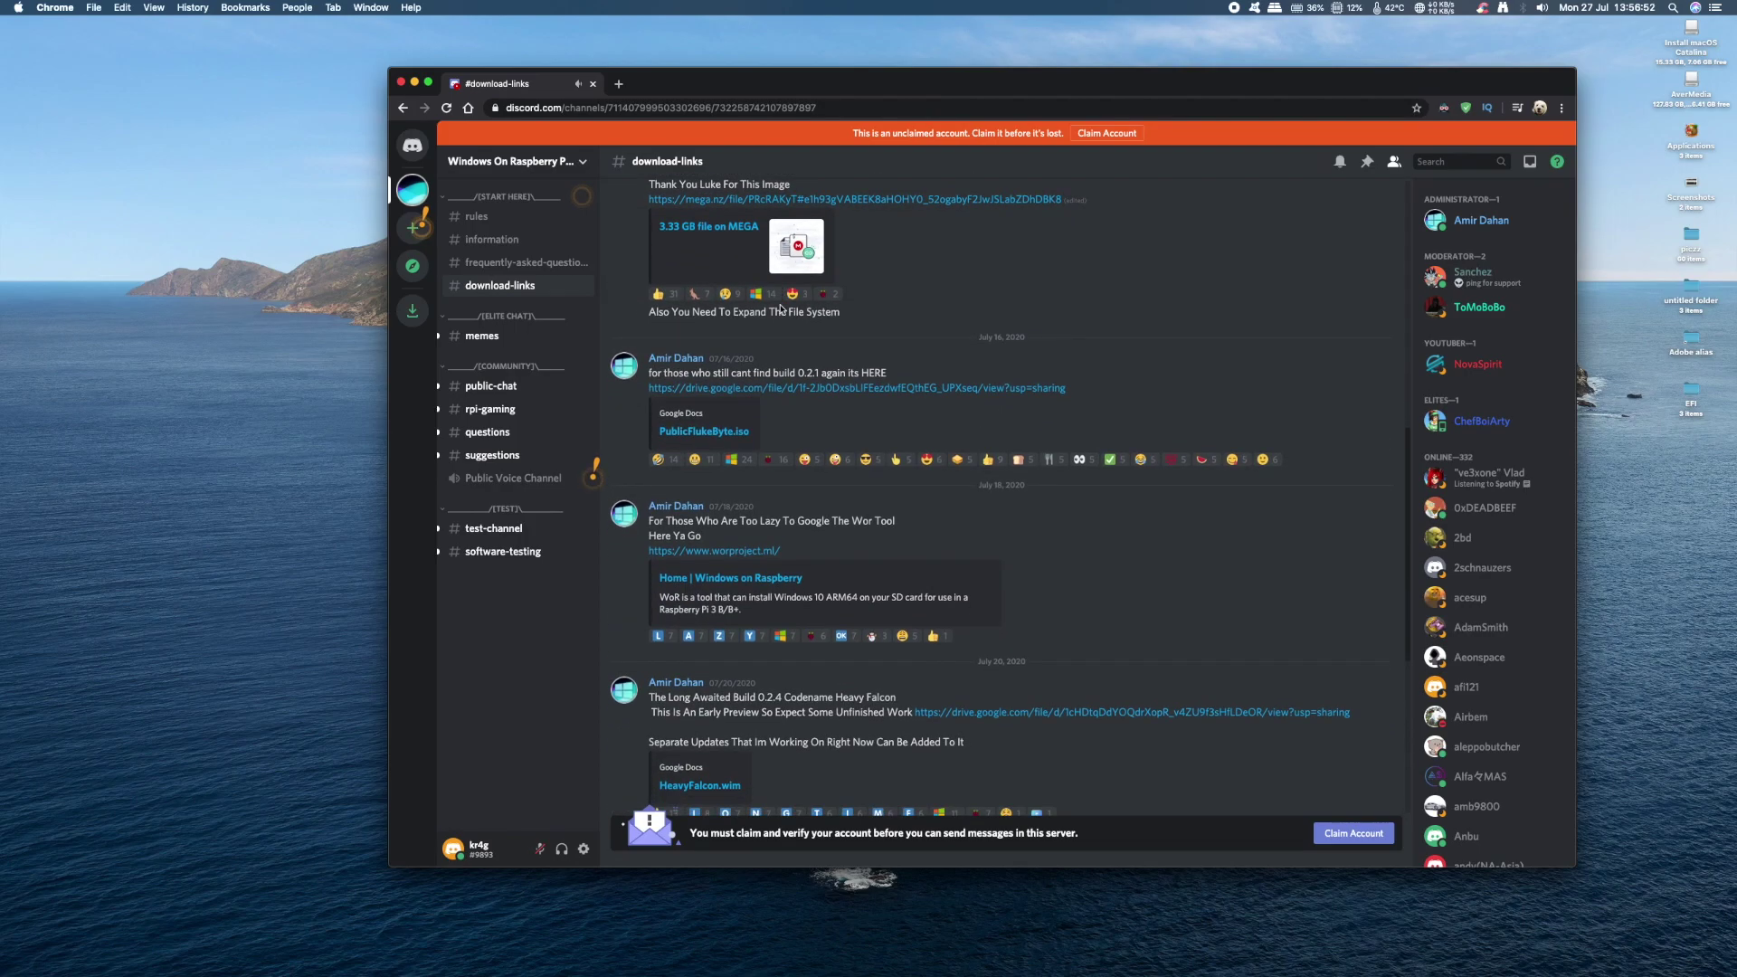
scroll(781, 311, "down", 1)
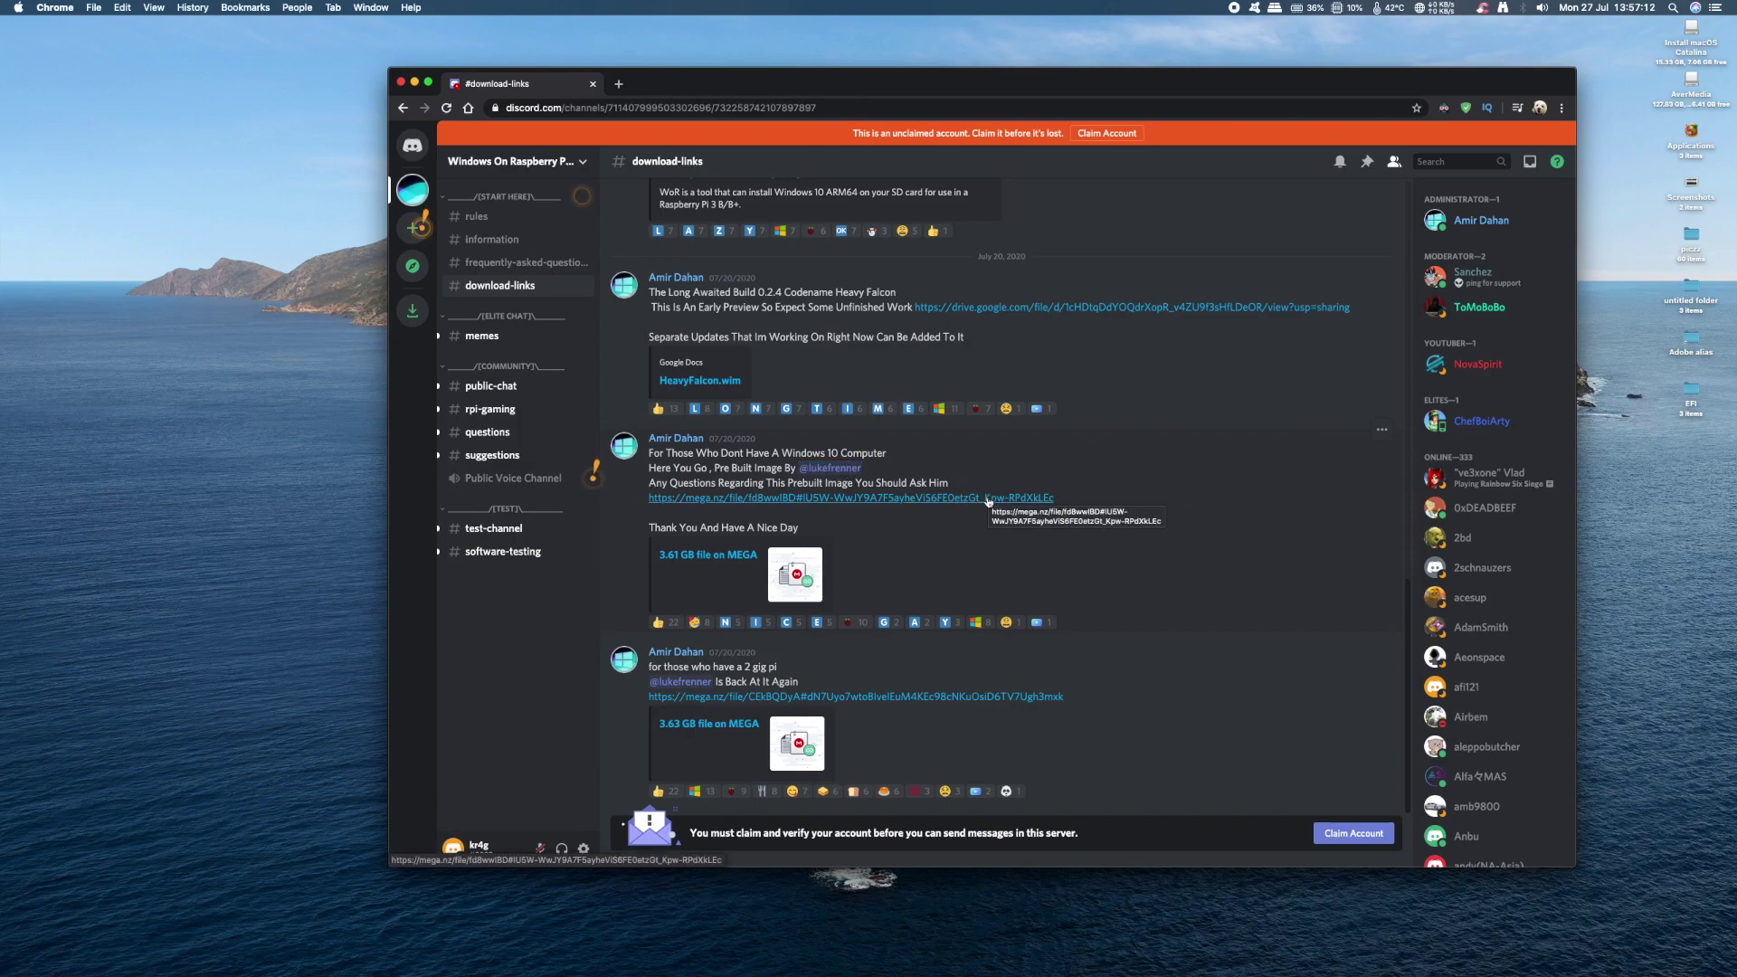
left_click(972, 498)
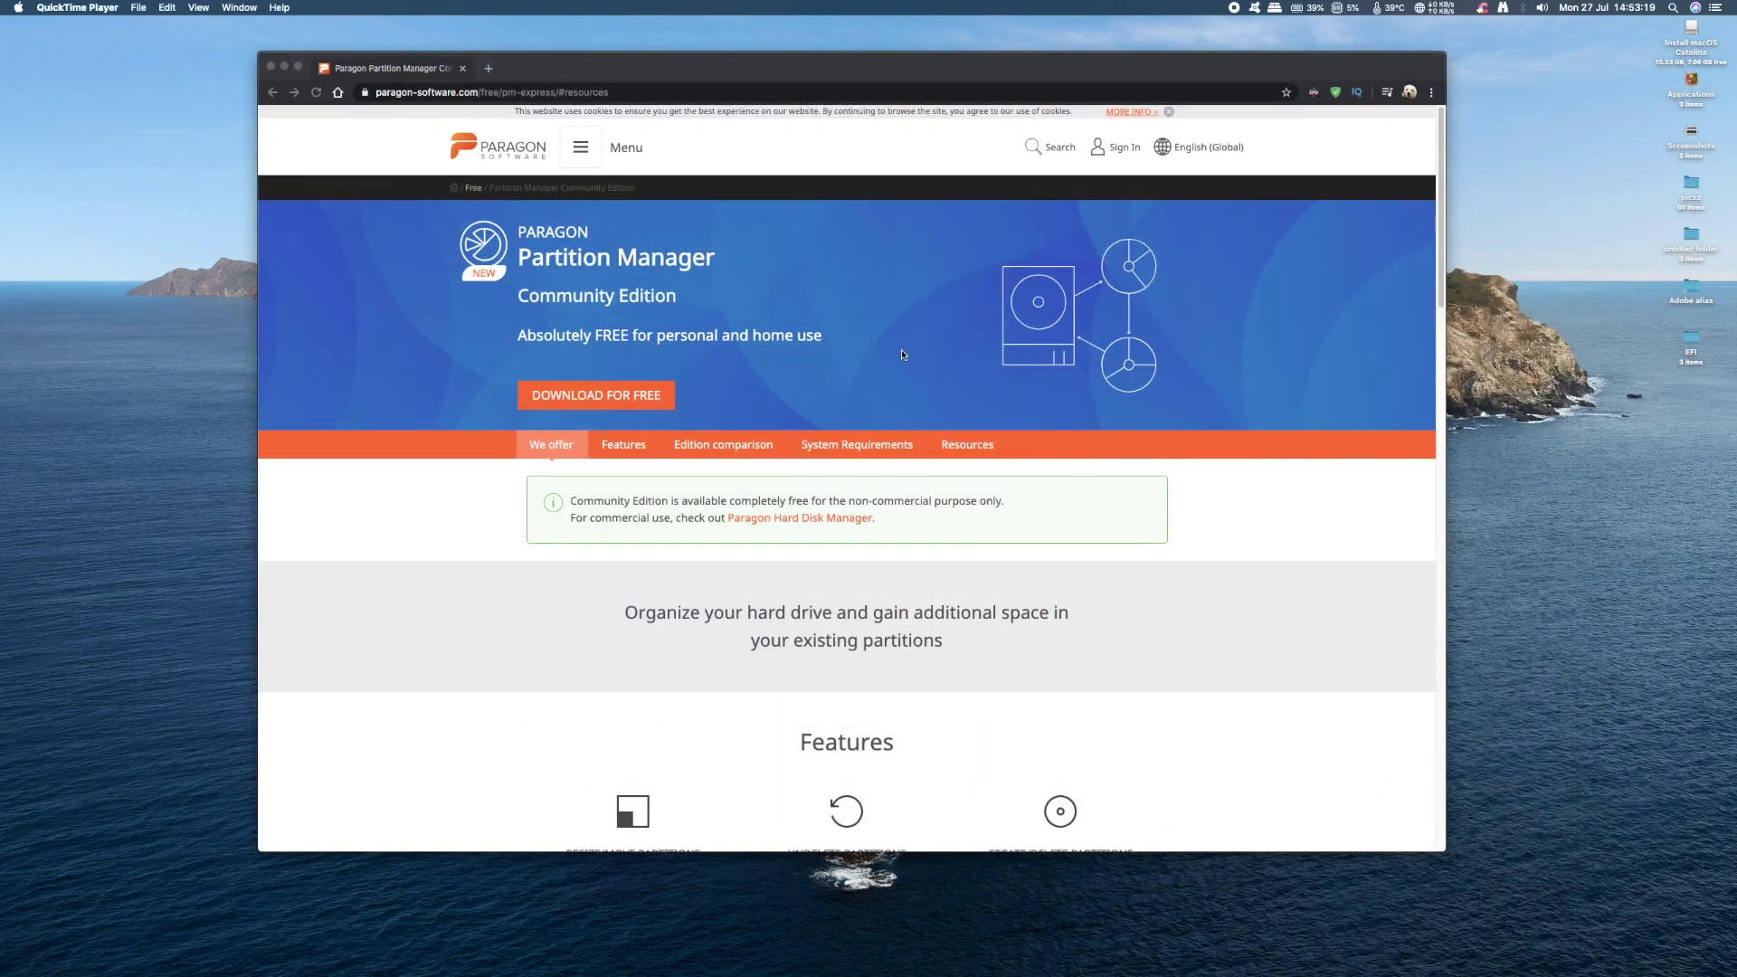
Download the 64bit Paragon Partition Manager Community Edition installer from the Resources section
left_click(1444, 226)
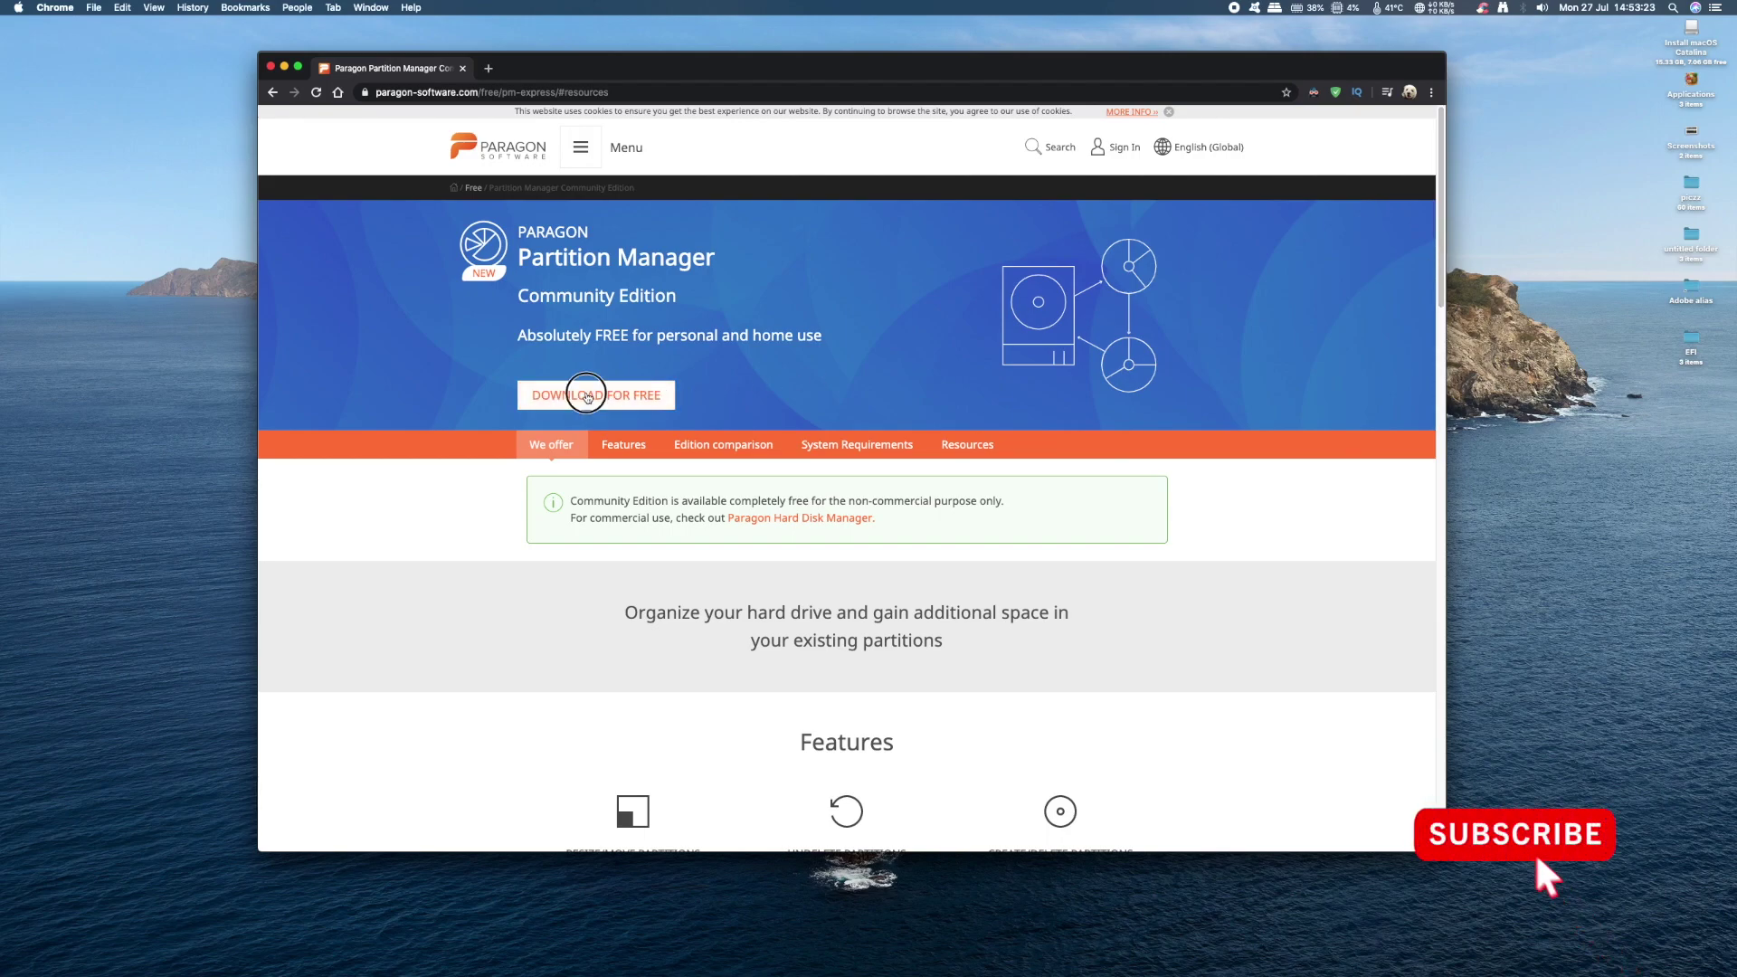
scroll(585, 391, "down", 20)
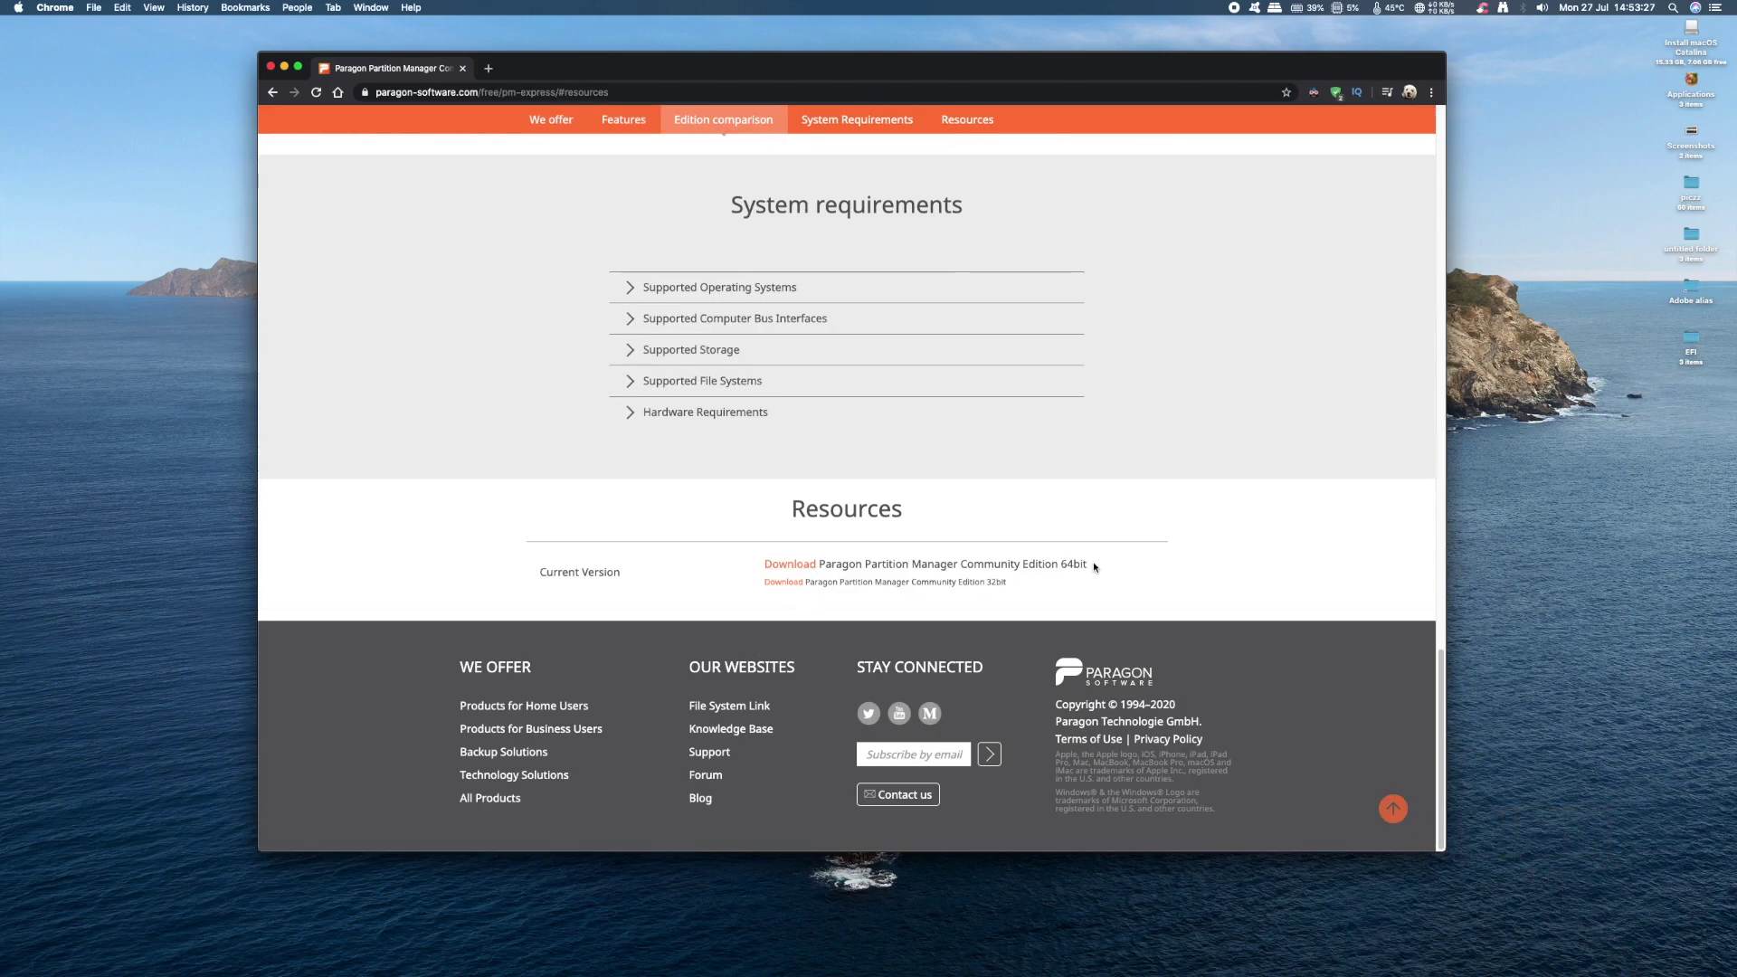
left_click_drag(1094, 567, 764, 567)
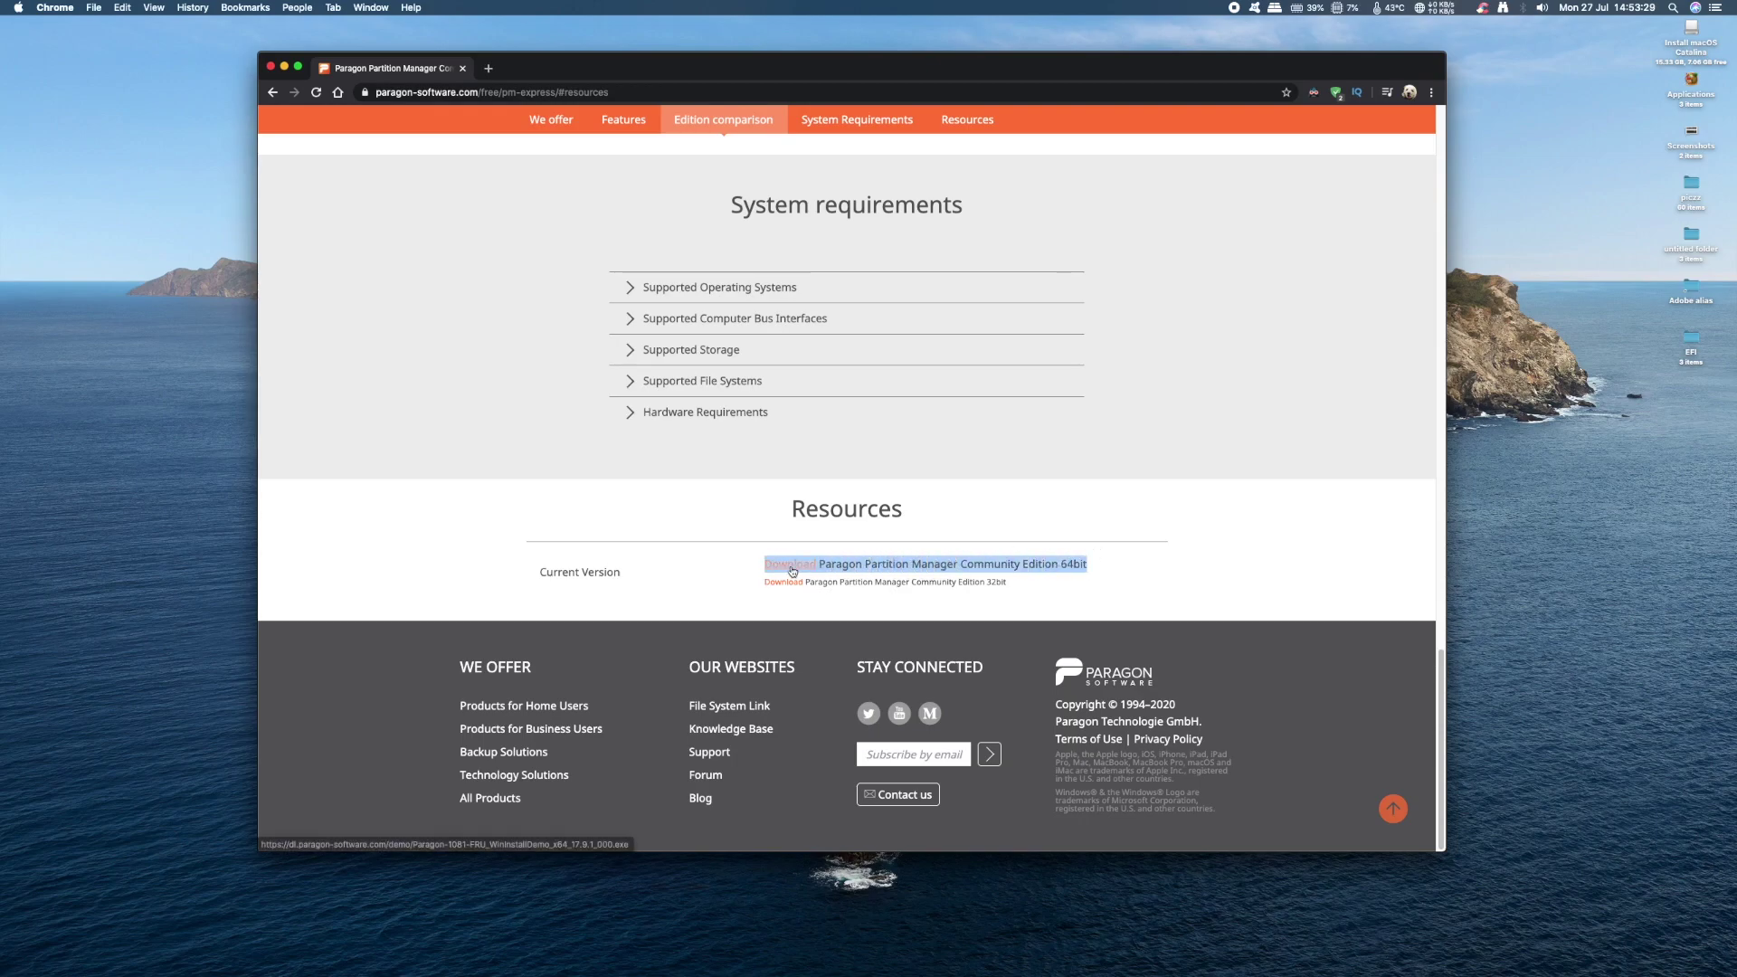
left_click(792, 567)
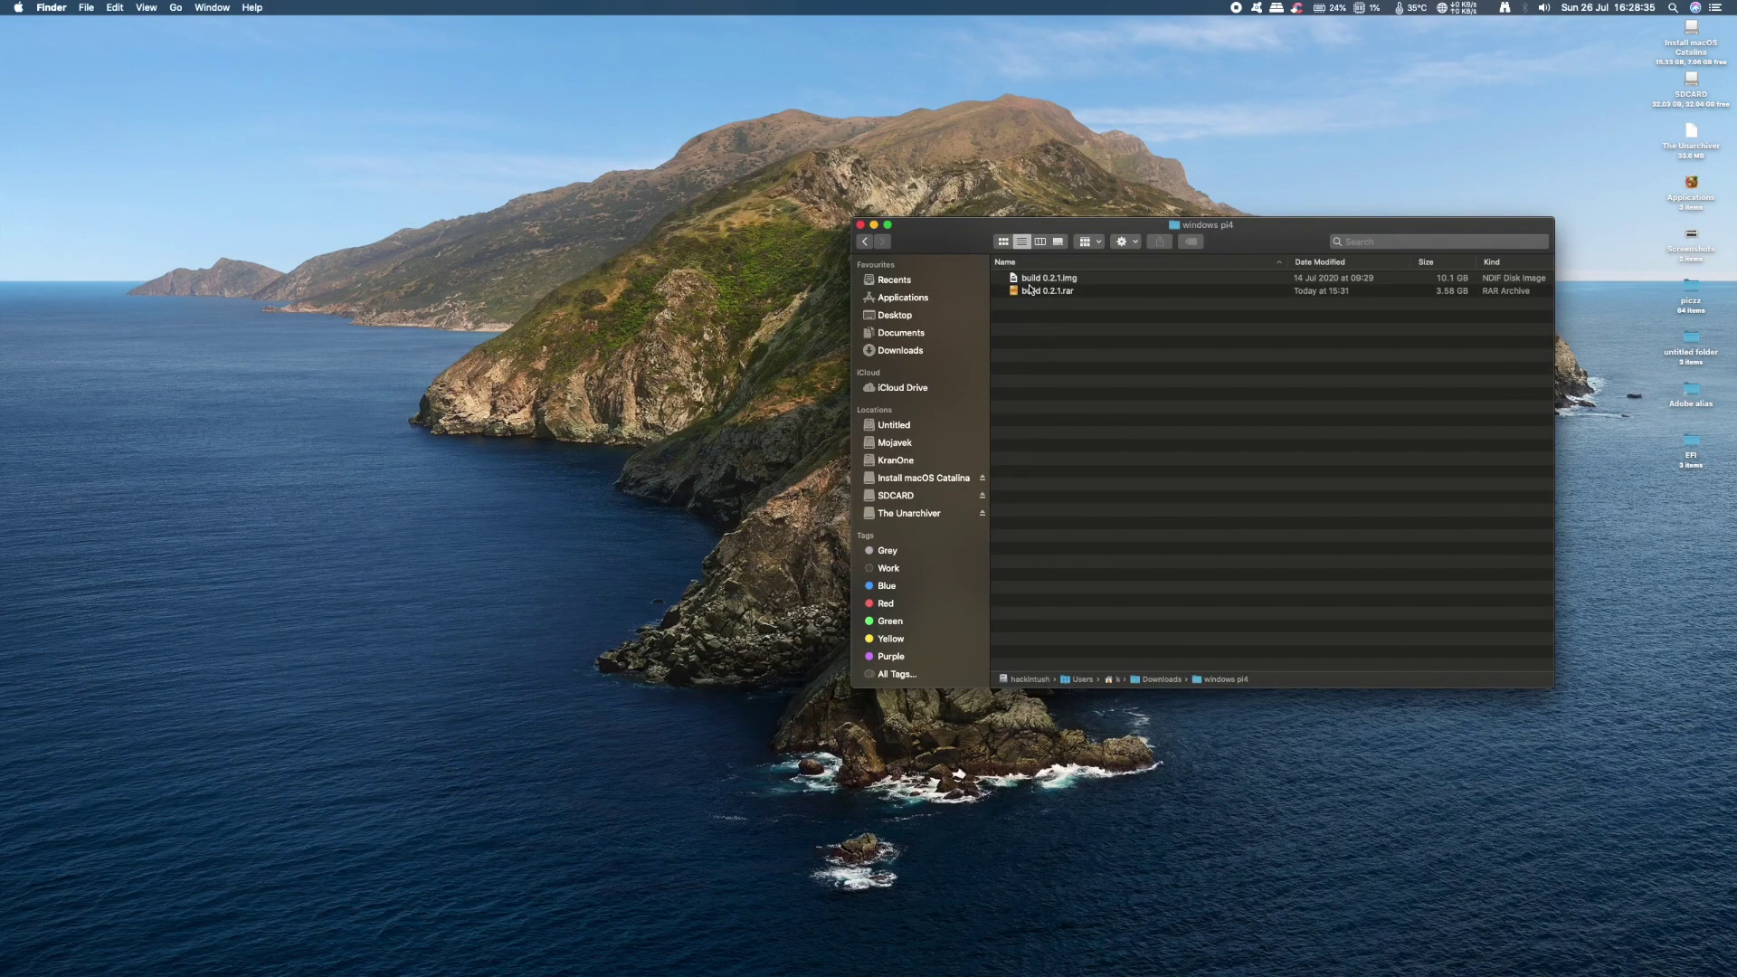
Select build 0.2.1.img in the windows pi4 folder and open Launchpad from the Dock
left_click(1056, 290)
left_click(1053, 280)
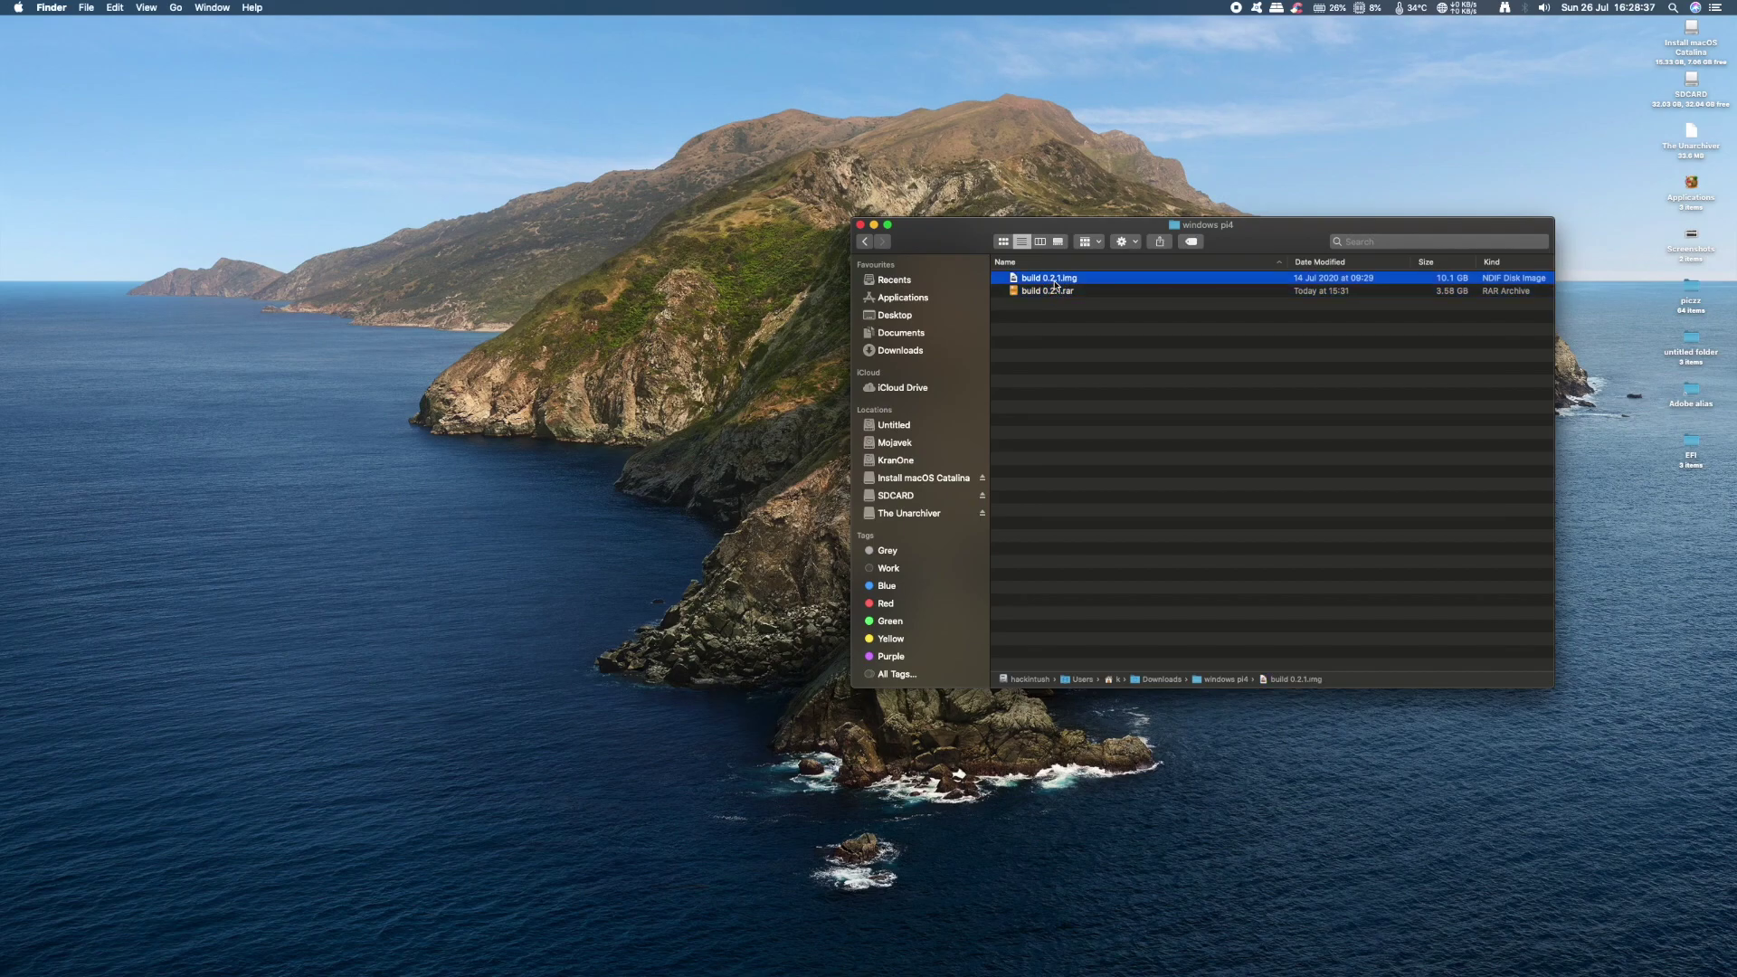
mouse_move(1, 496)
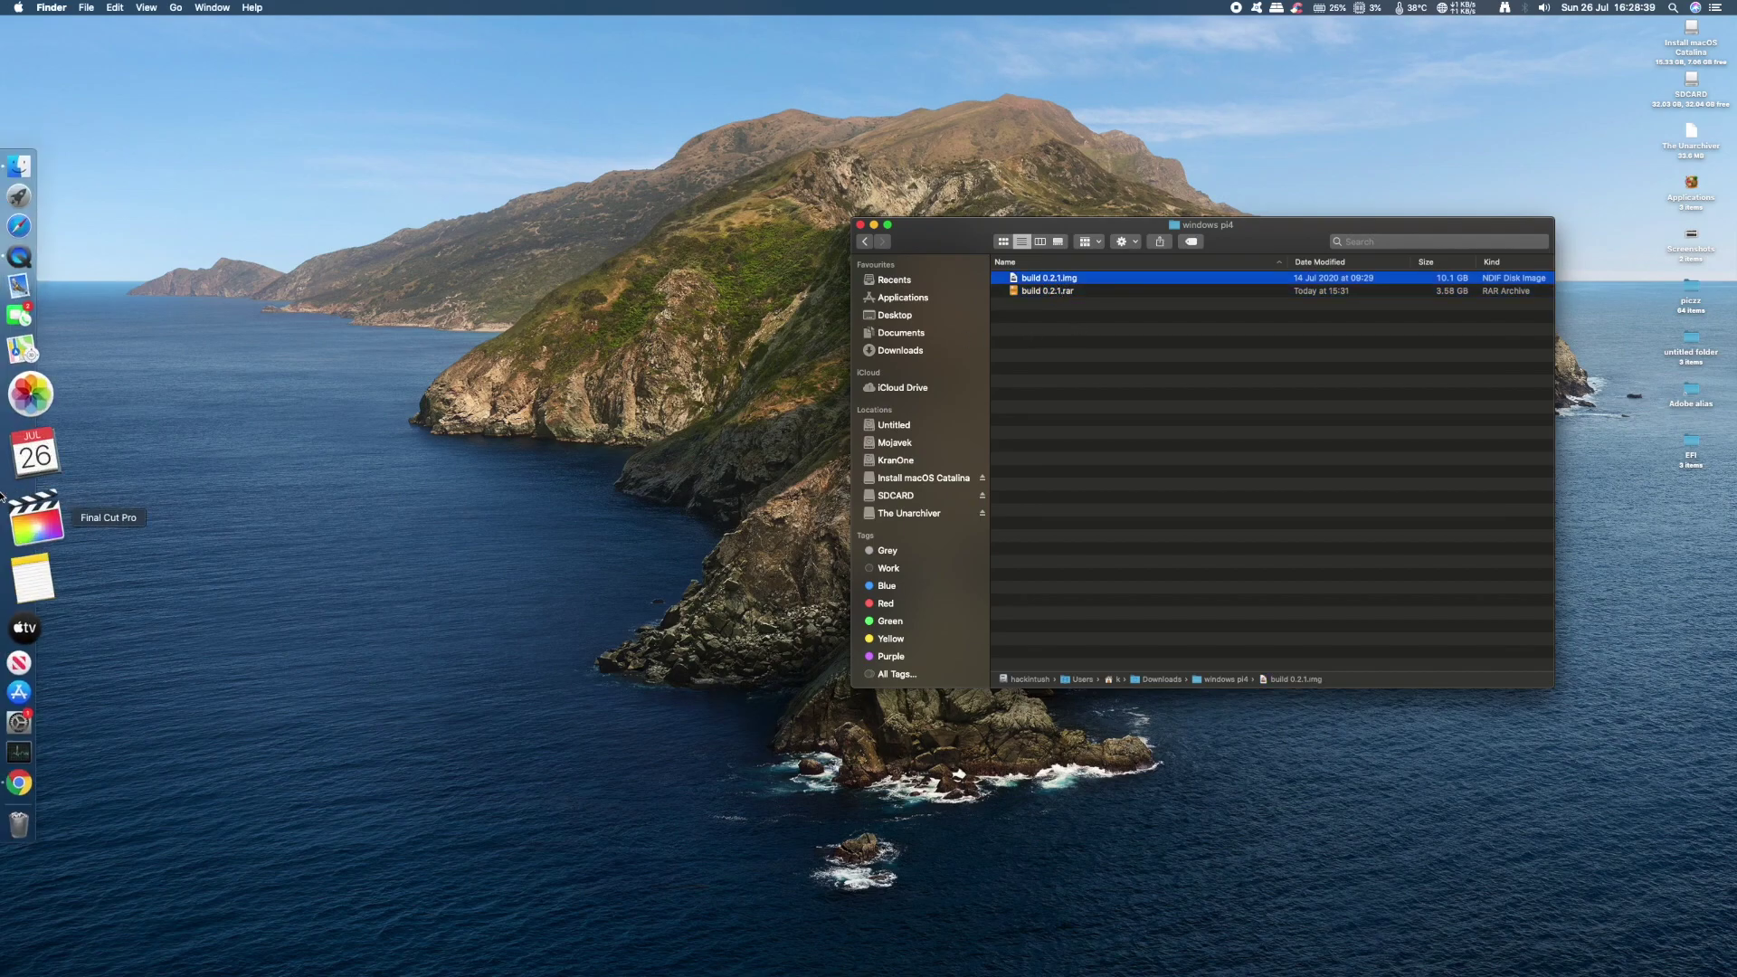
left_click(26, 280)
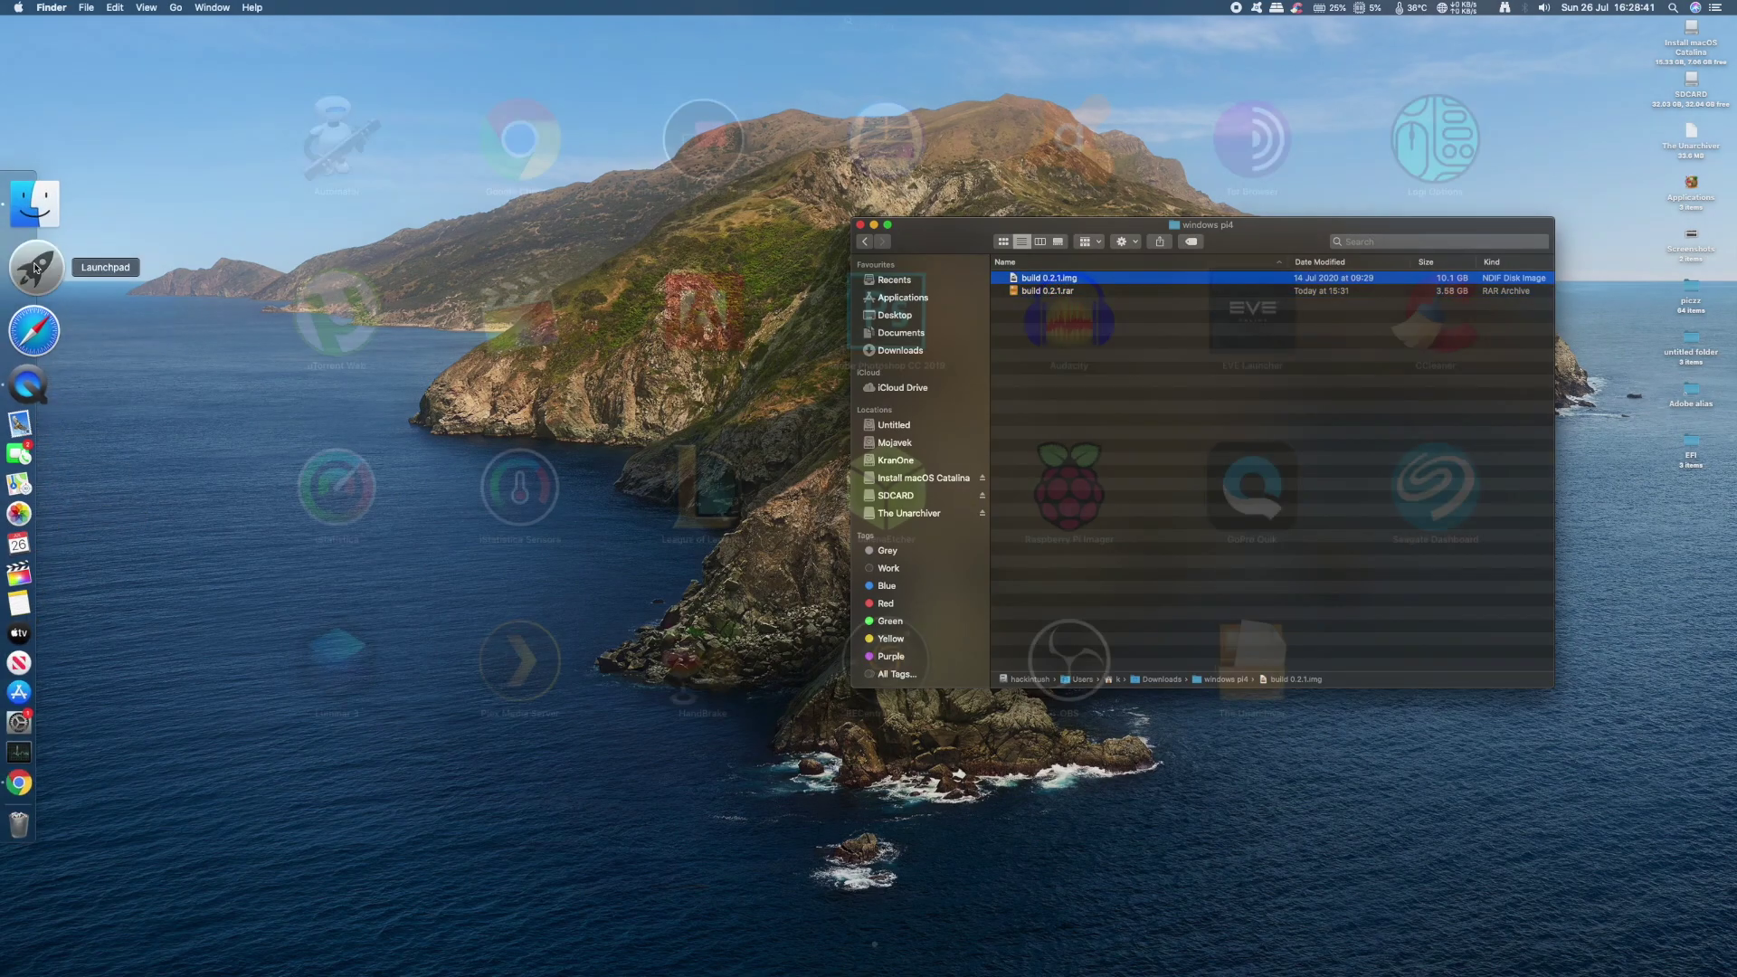
Launch balenaEtcher and choose build 0.2.1.img as the image to flash
left_click(866, 486)
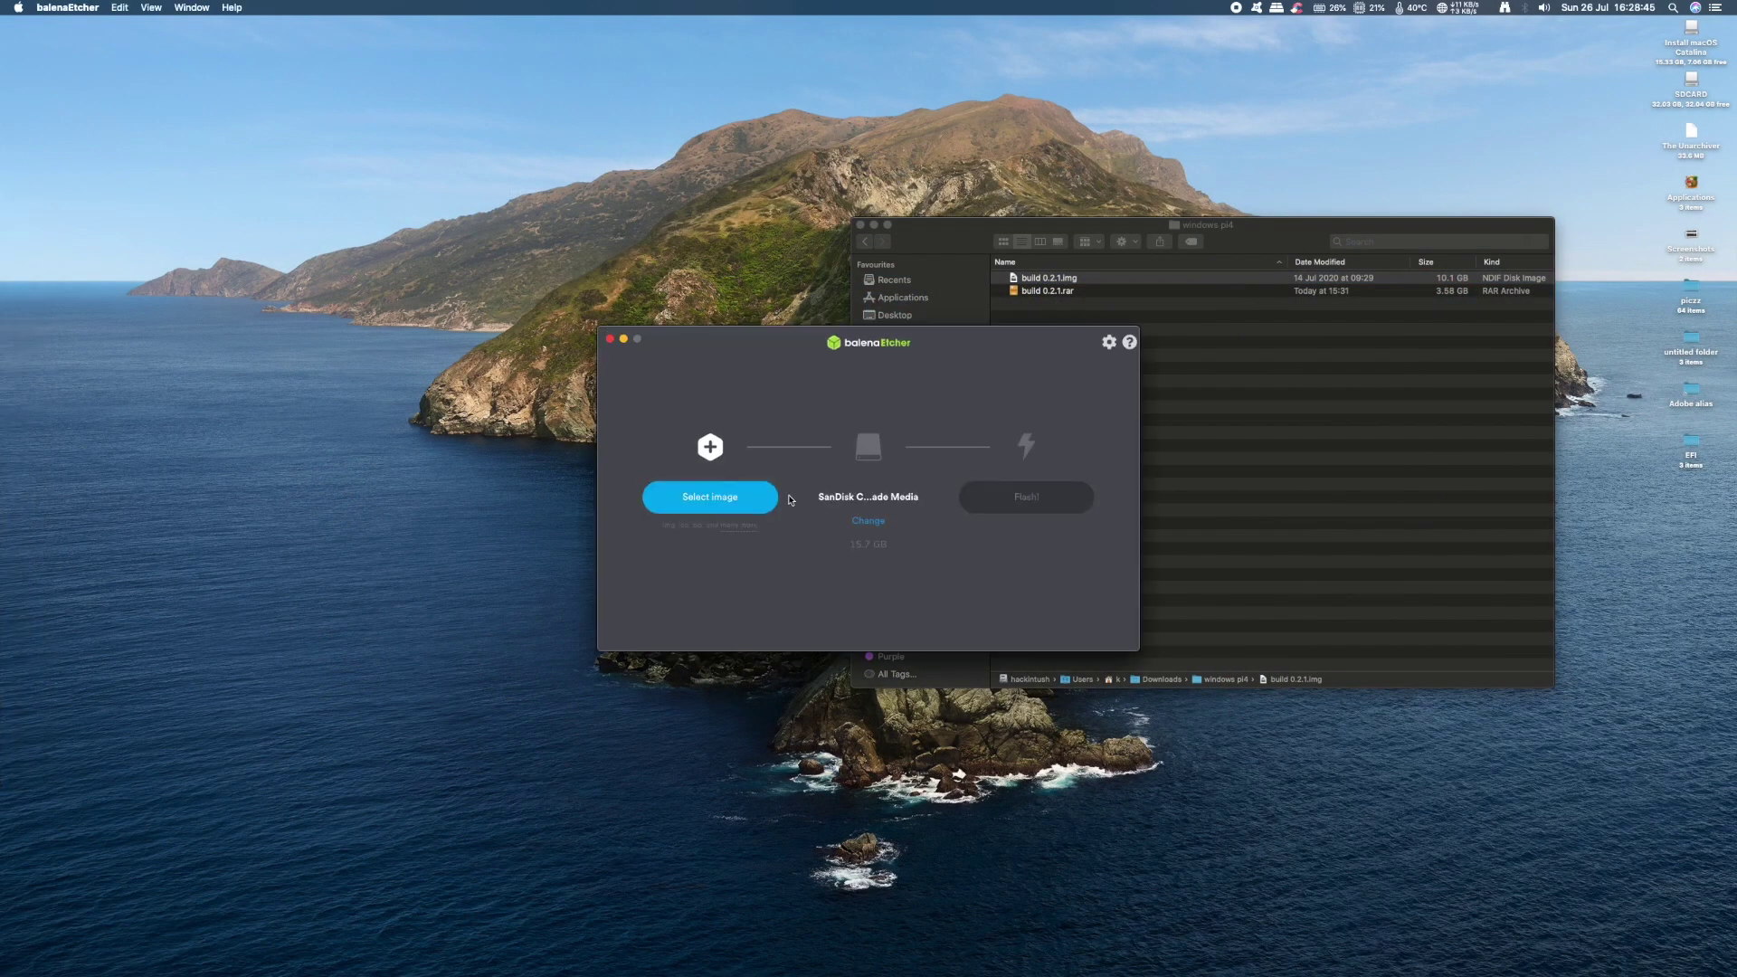
left_click_drag(917, 331, 543, 346)
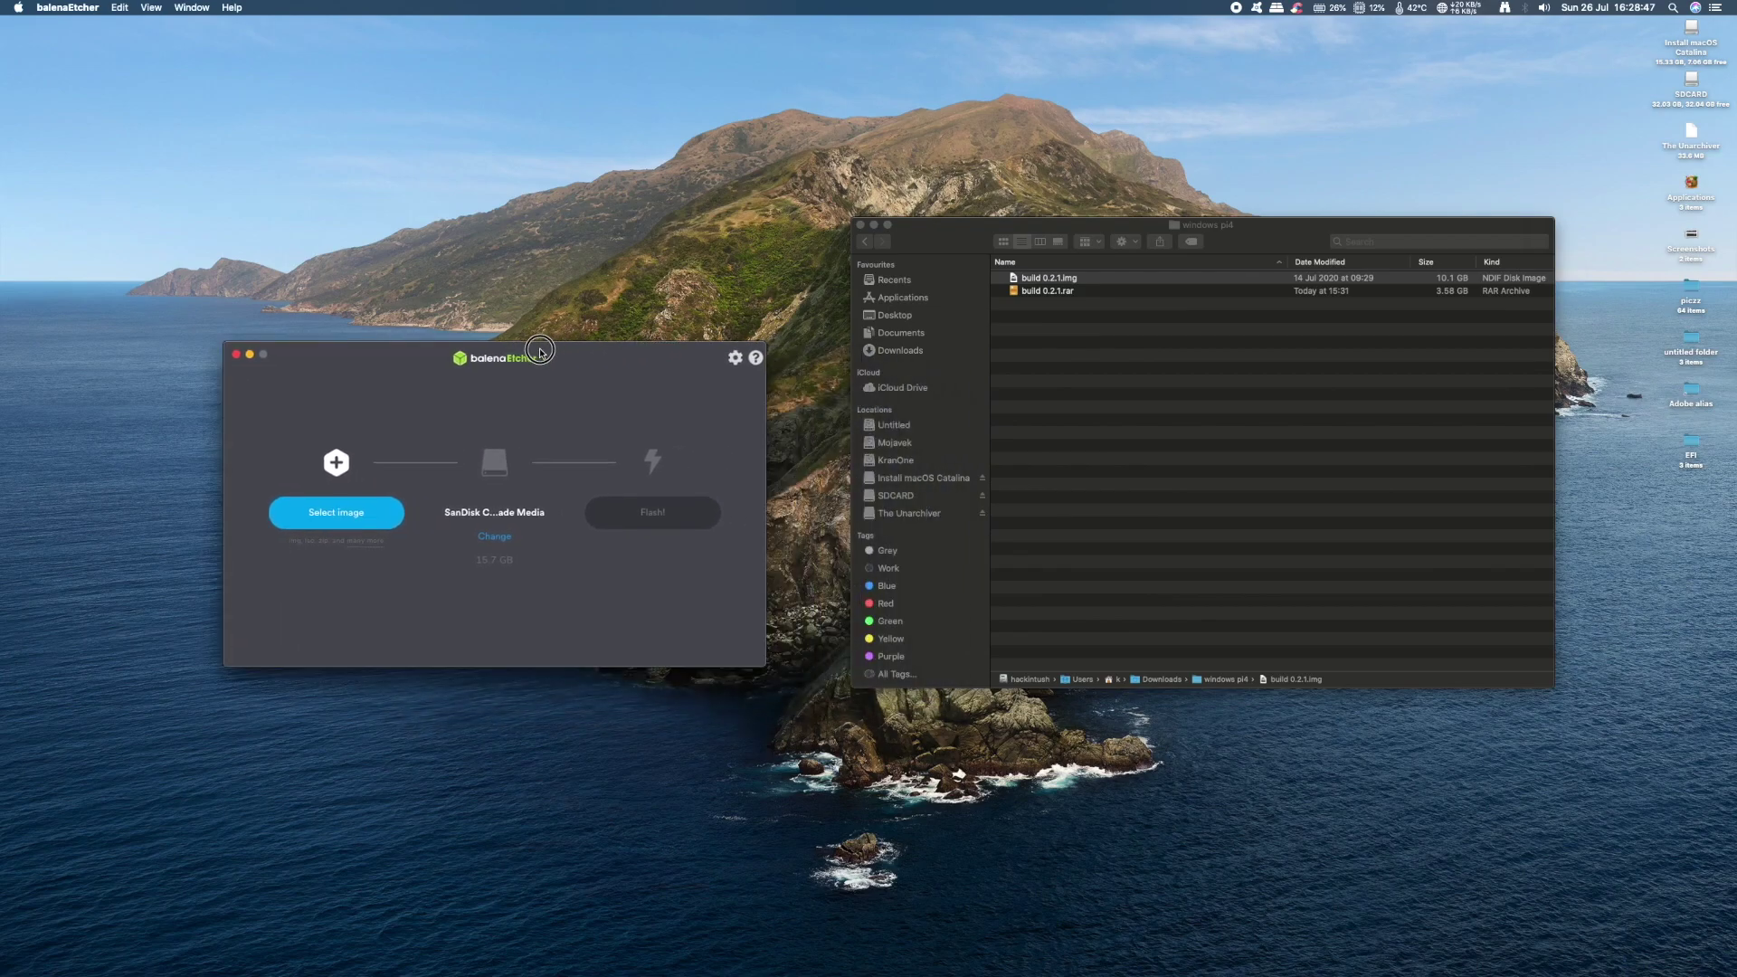
left_click(323, 515)
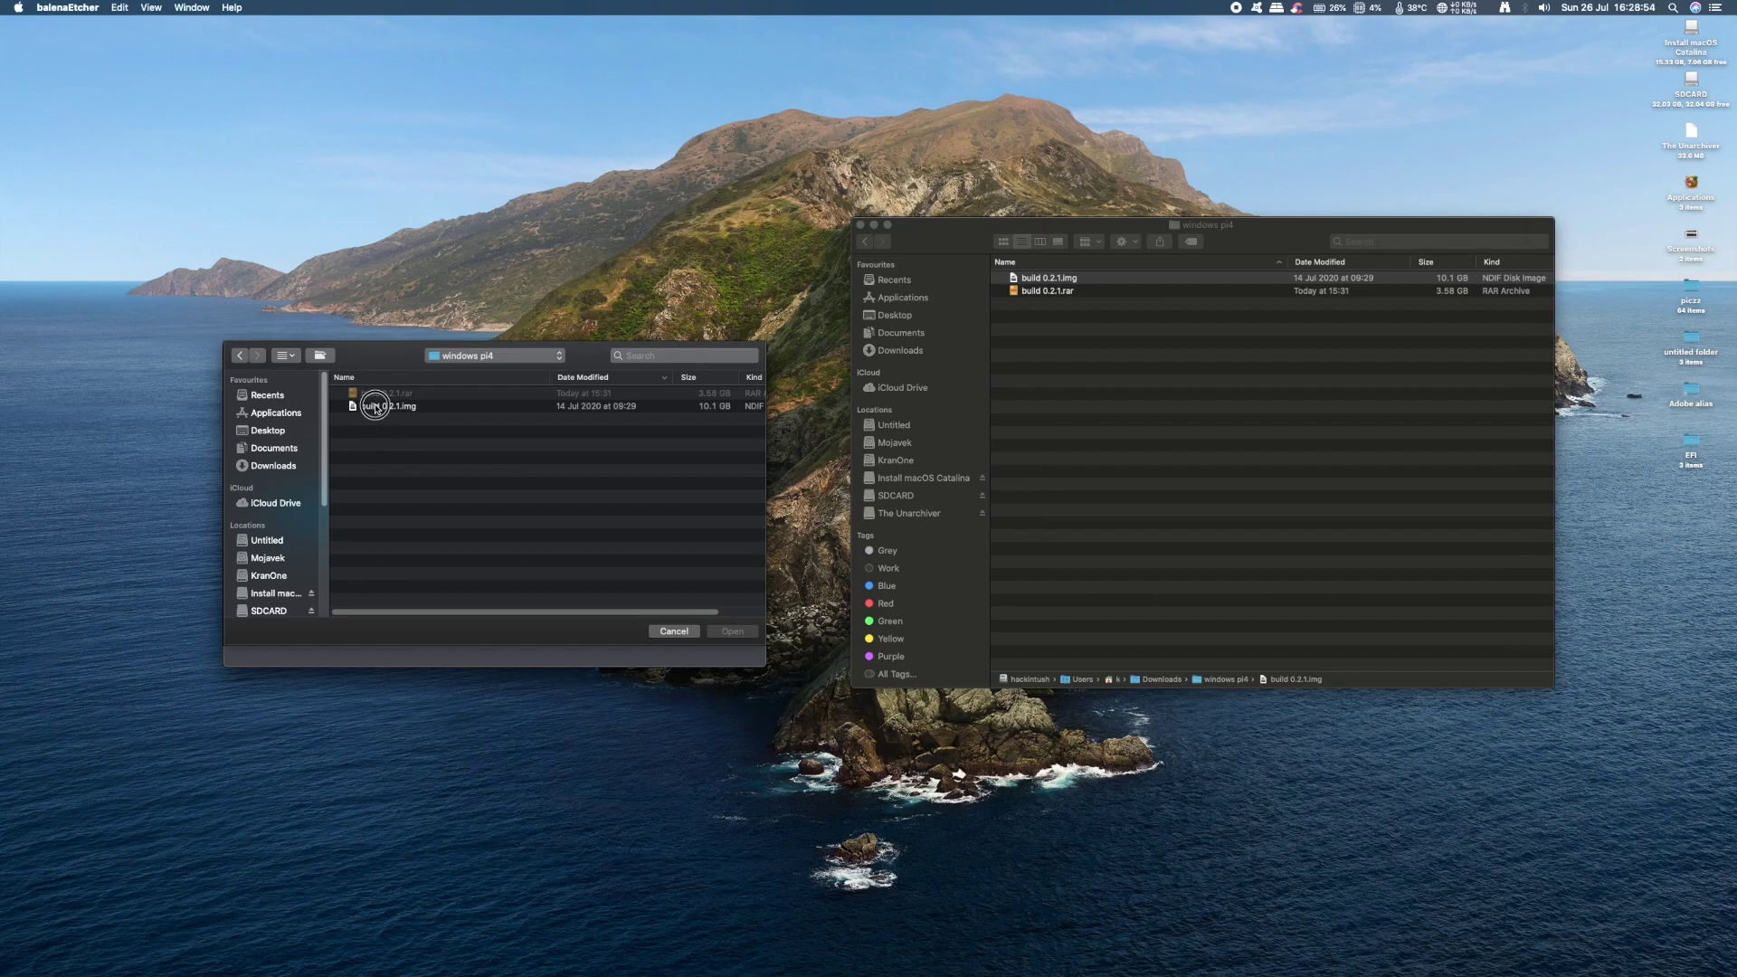
left_click(378, 406)
left_click(733, 631)
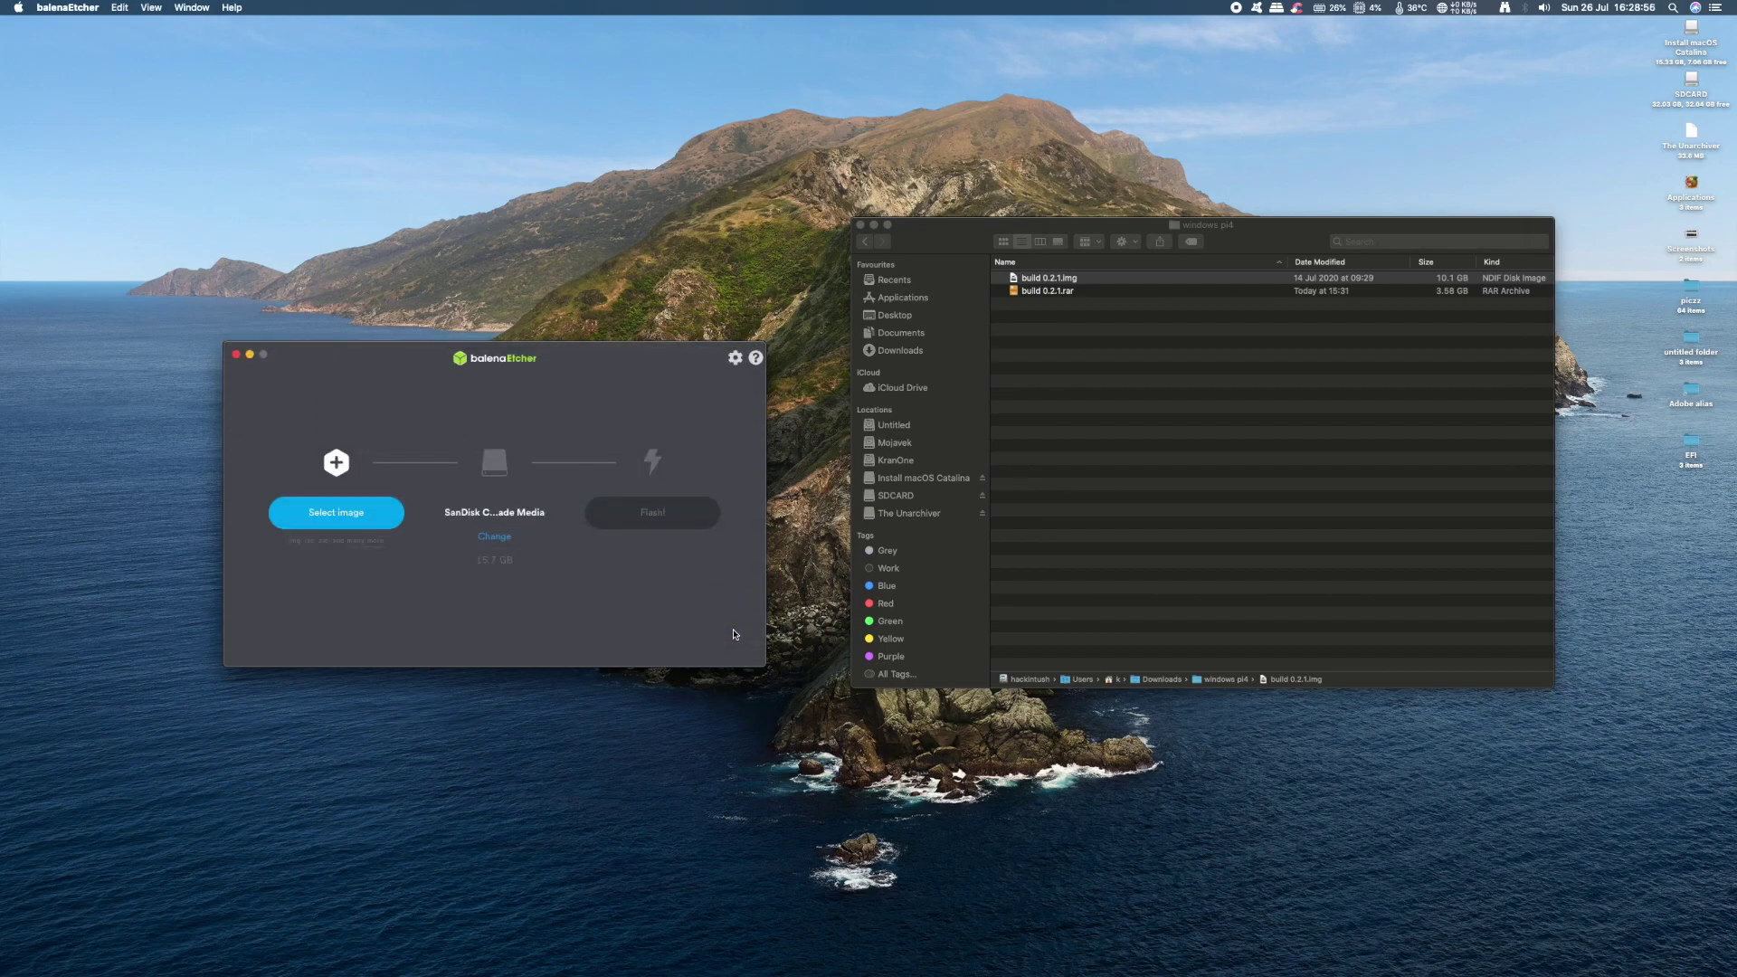
Target the 32 GB Generic SD reader instead of the SanDisk drive and start flashing
left_click(495, 536)
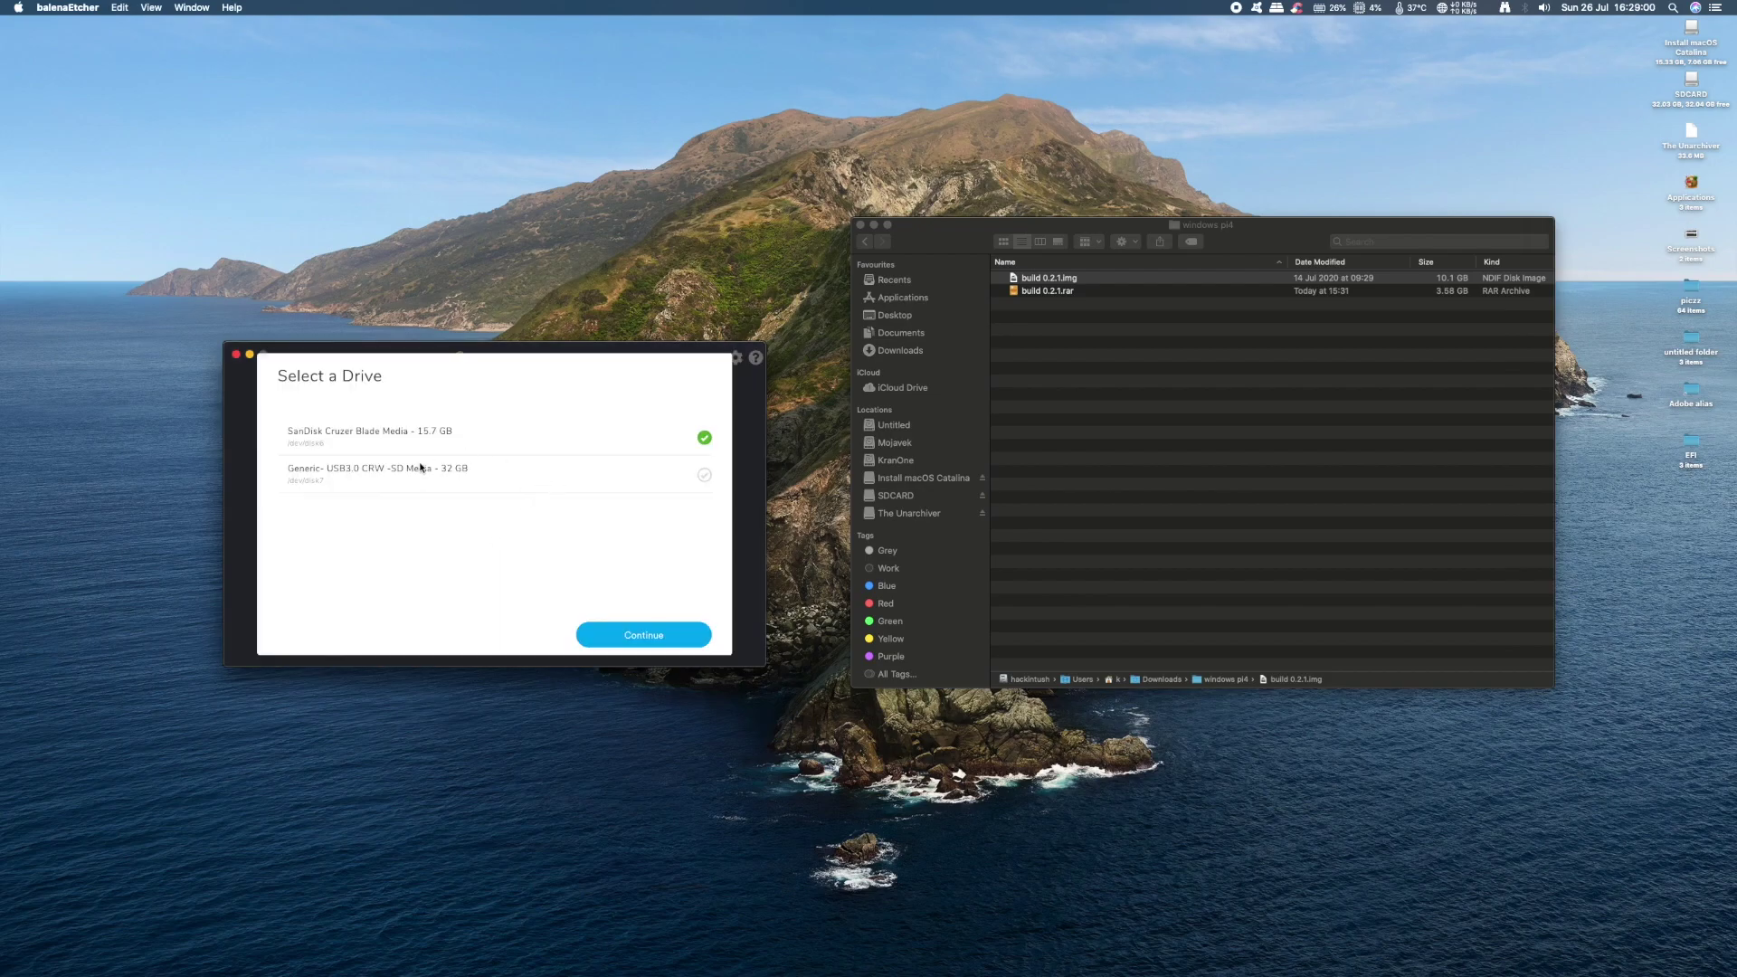
left_click(447, 467)
left_click(696, 443)
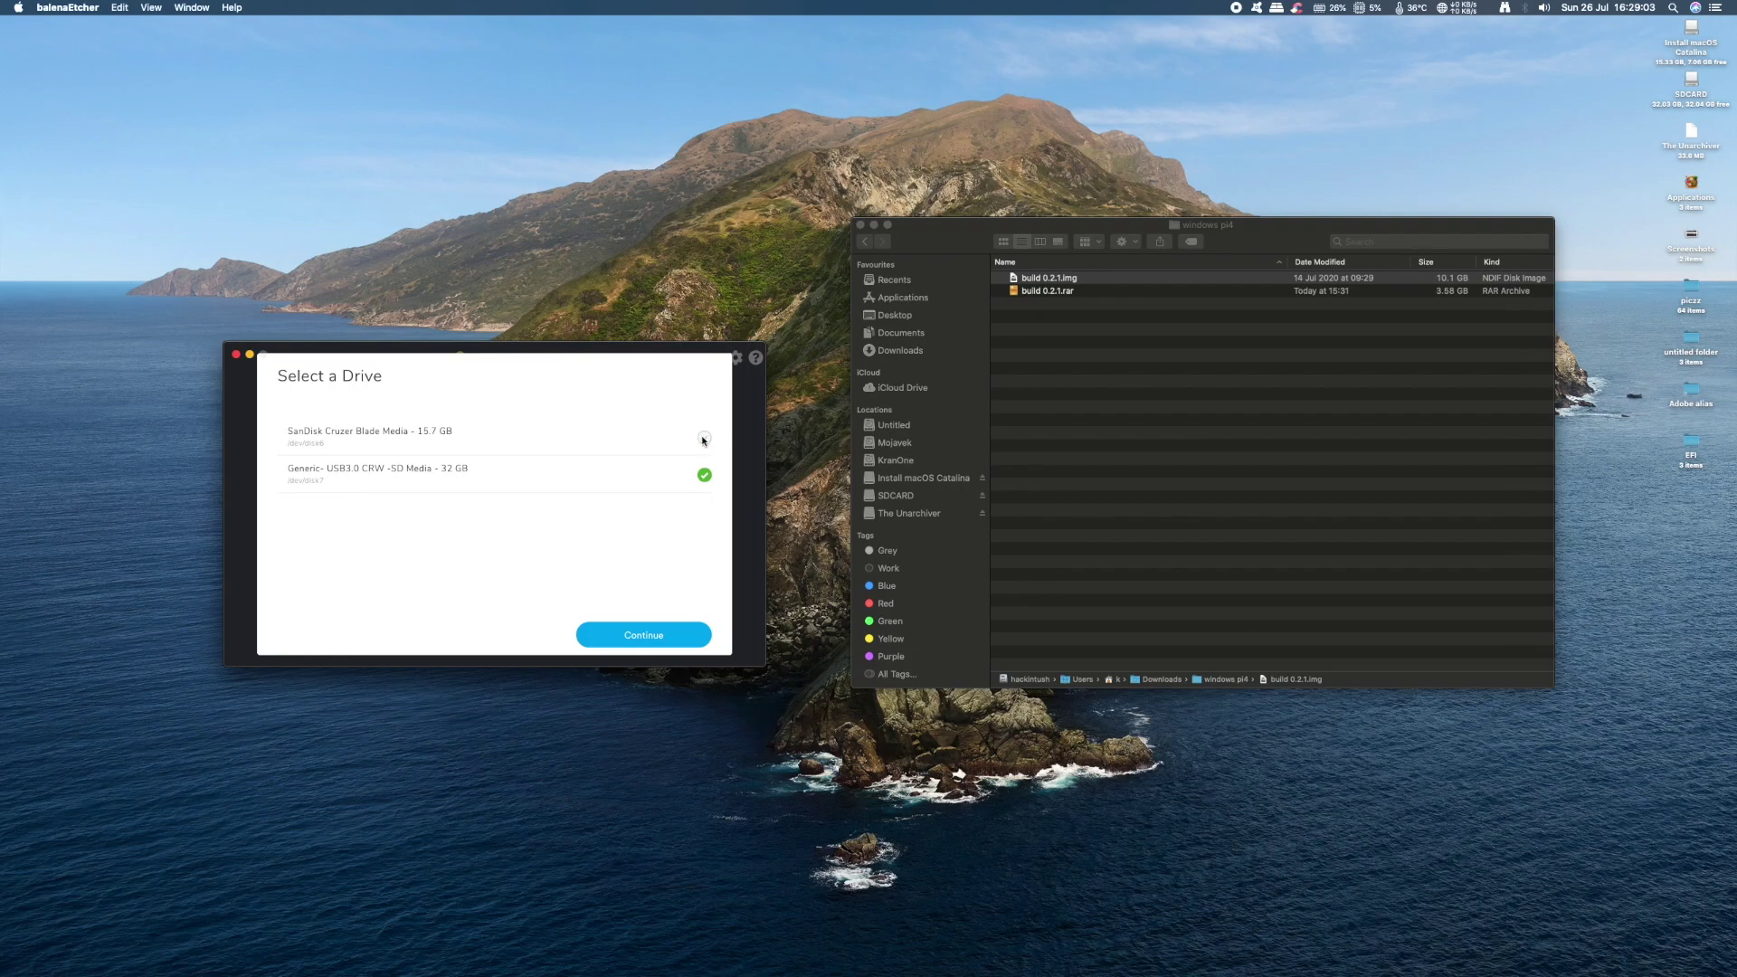
left_click(634, 638)
left_click(662, 512)
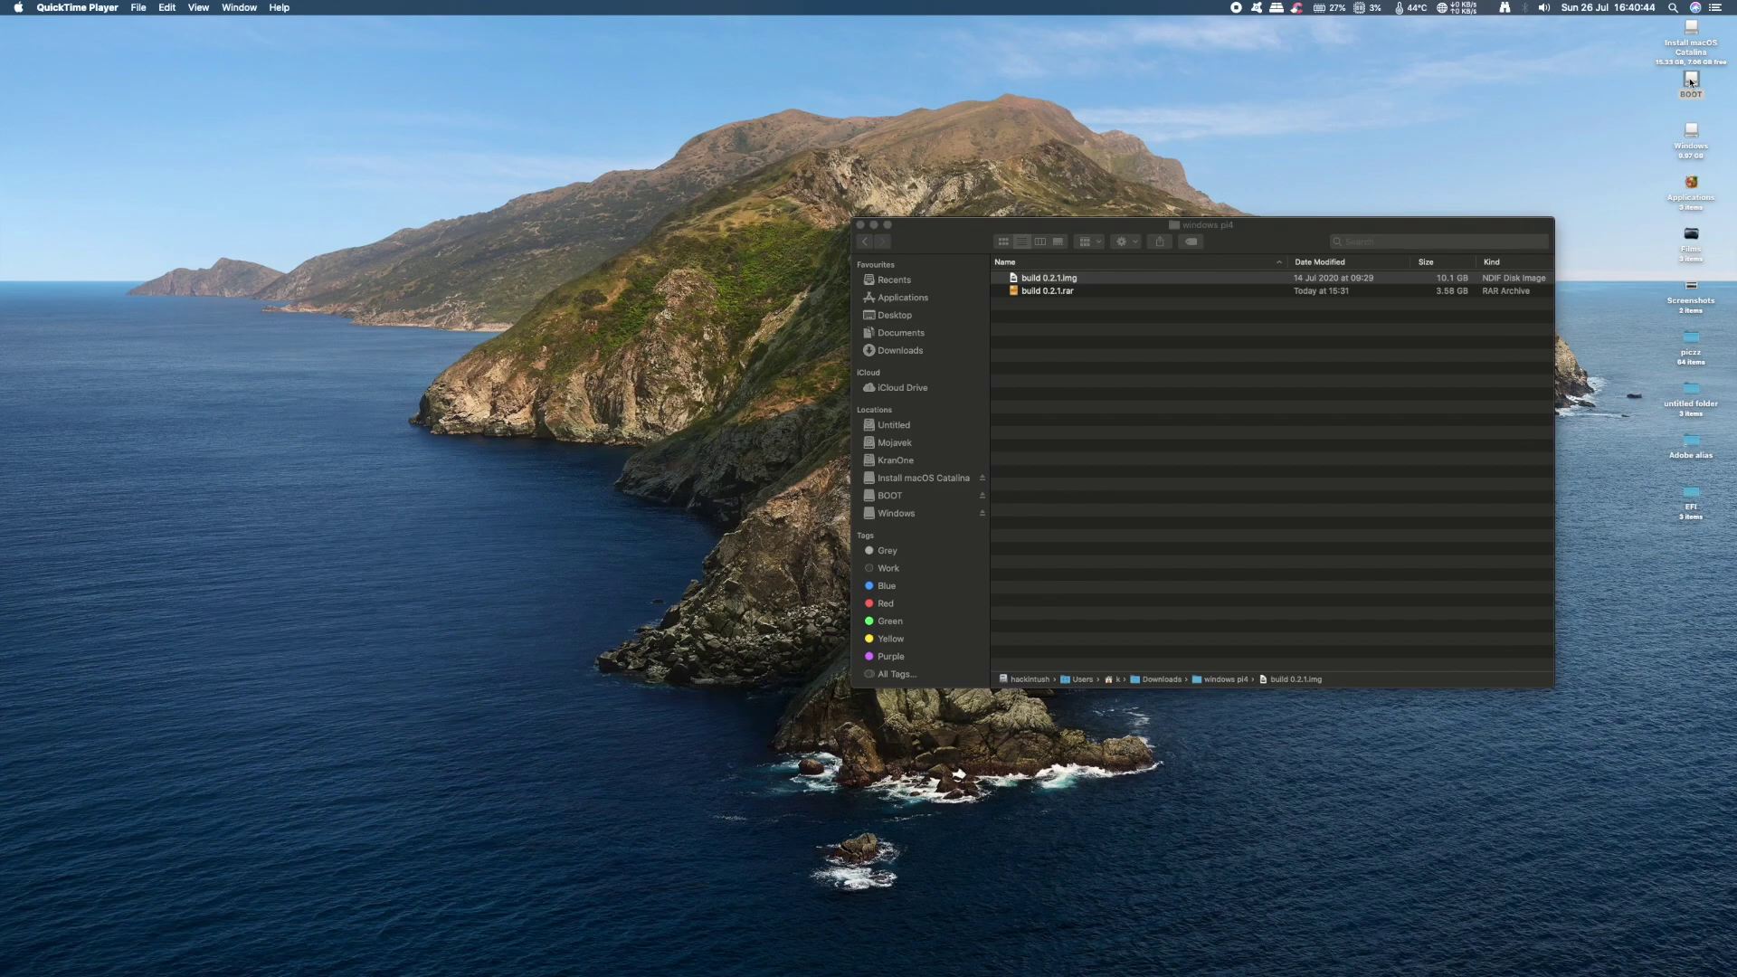
Check the BOOT volume's info (130 MB MS-DOS FAT32), then close the info window
left_click(1690, 81)
right_click(1691, 81)
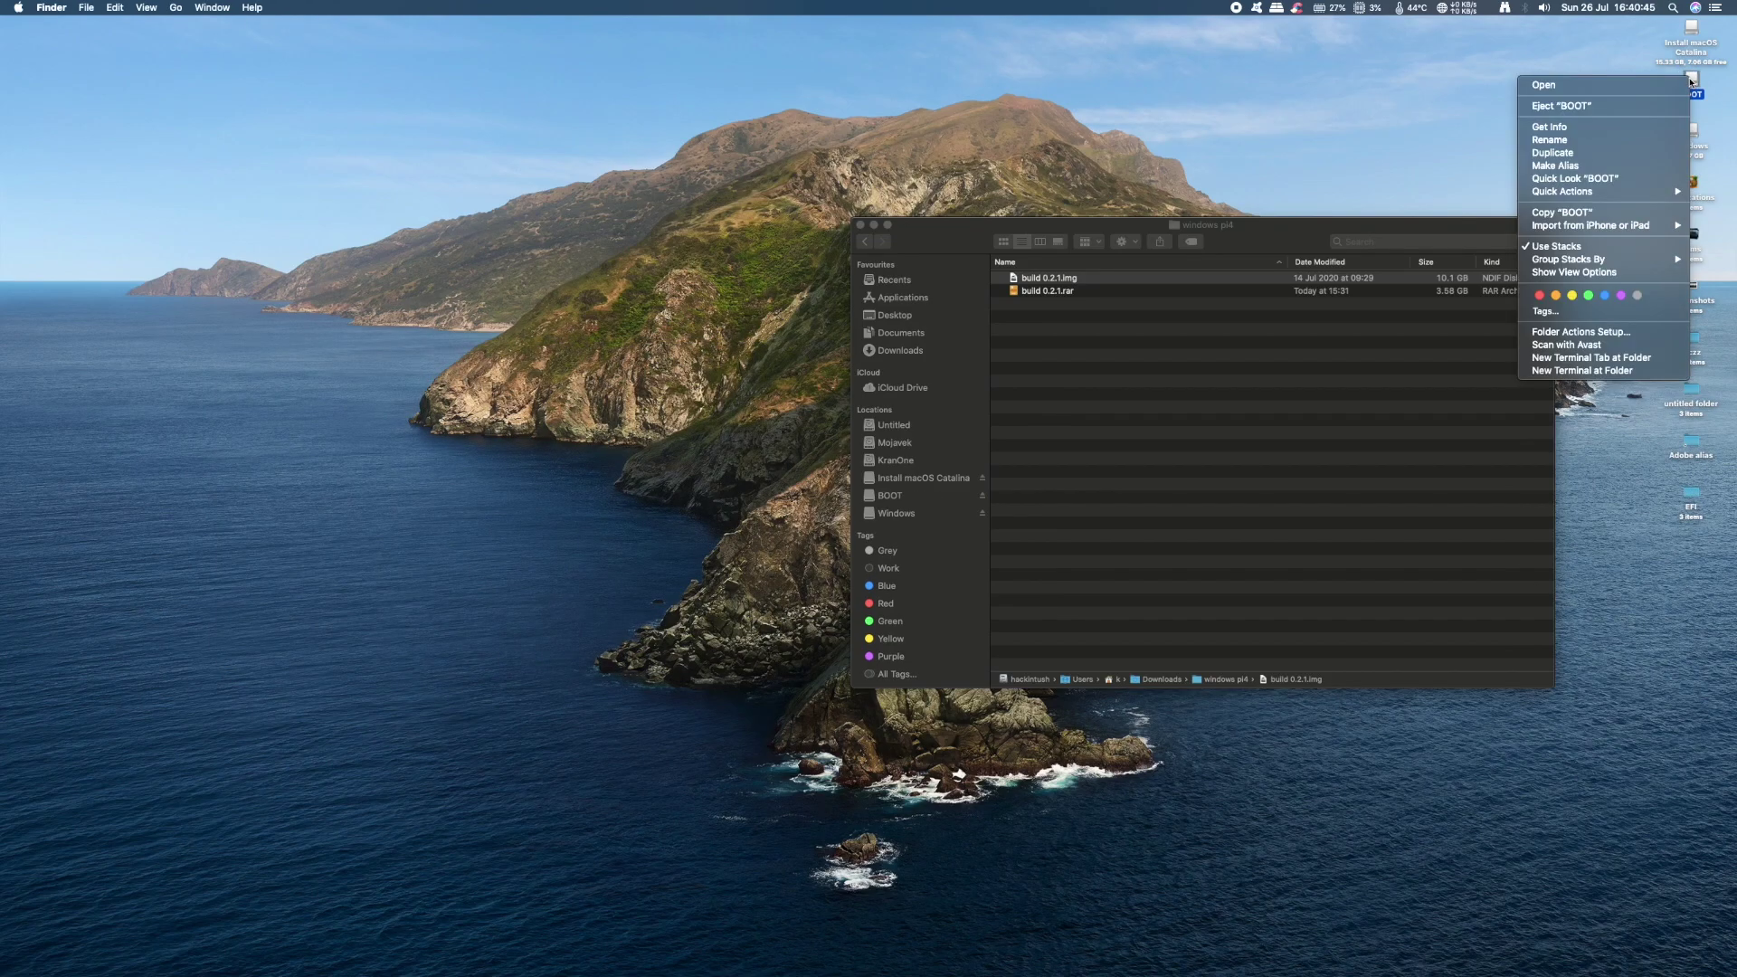
left_click(1565, 131)
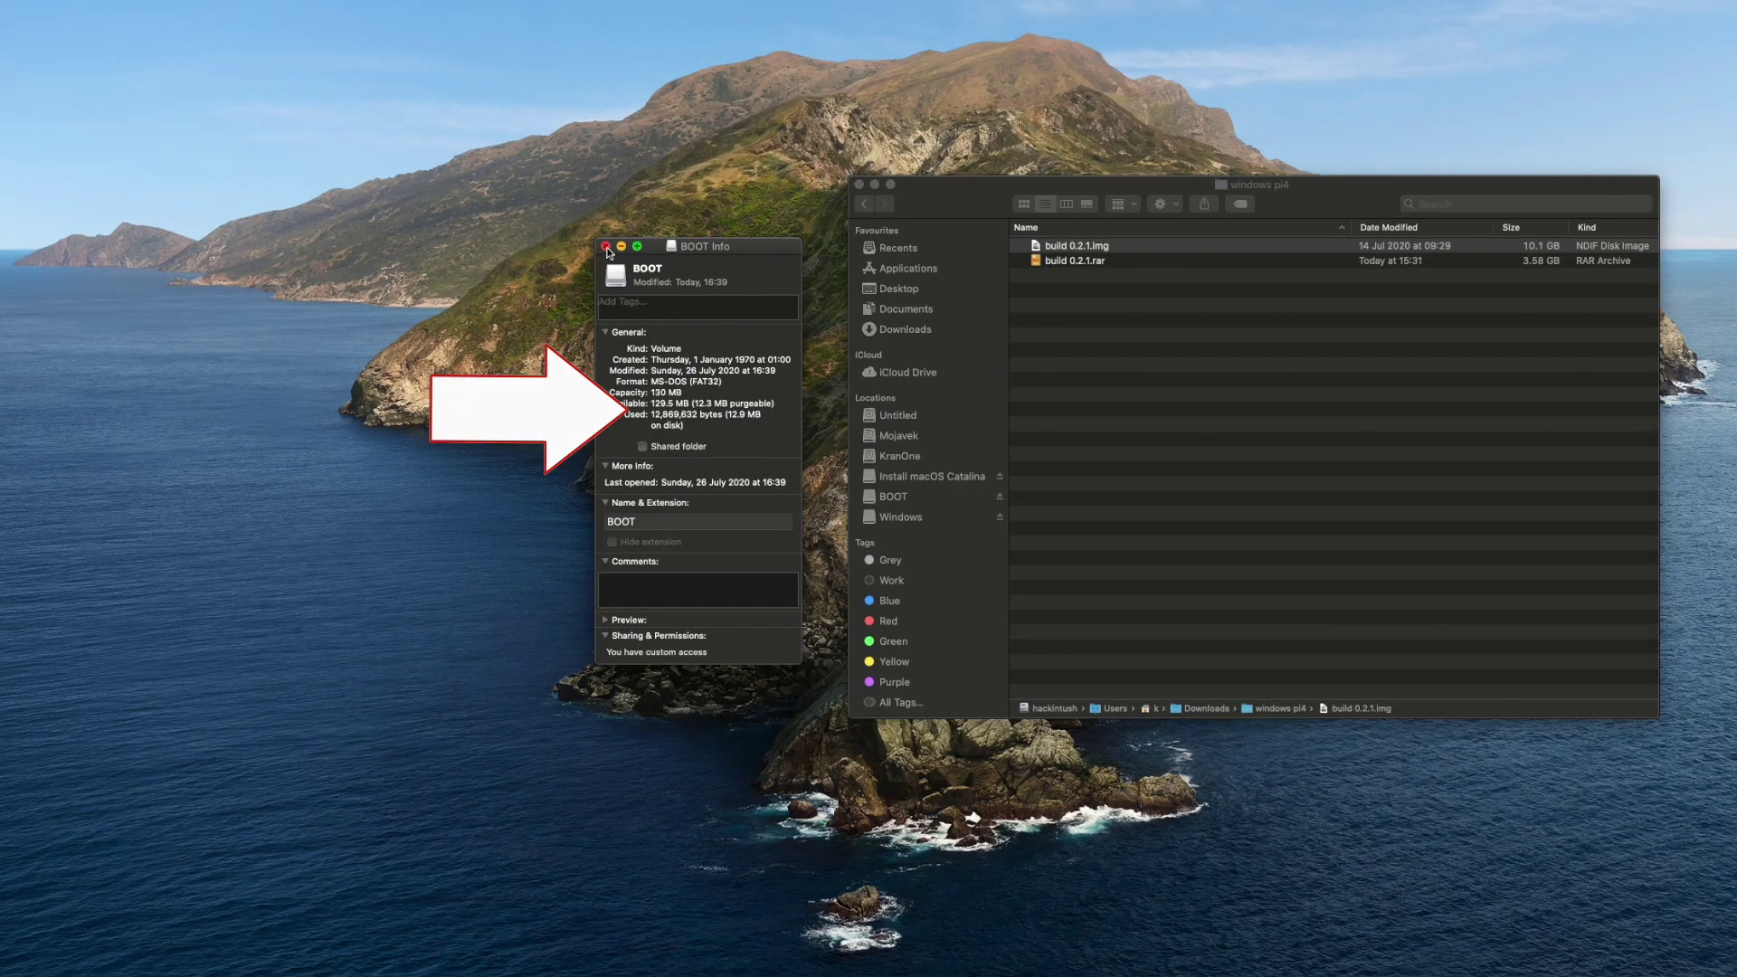
left_click(606, 247)
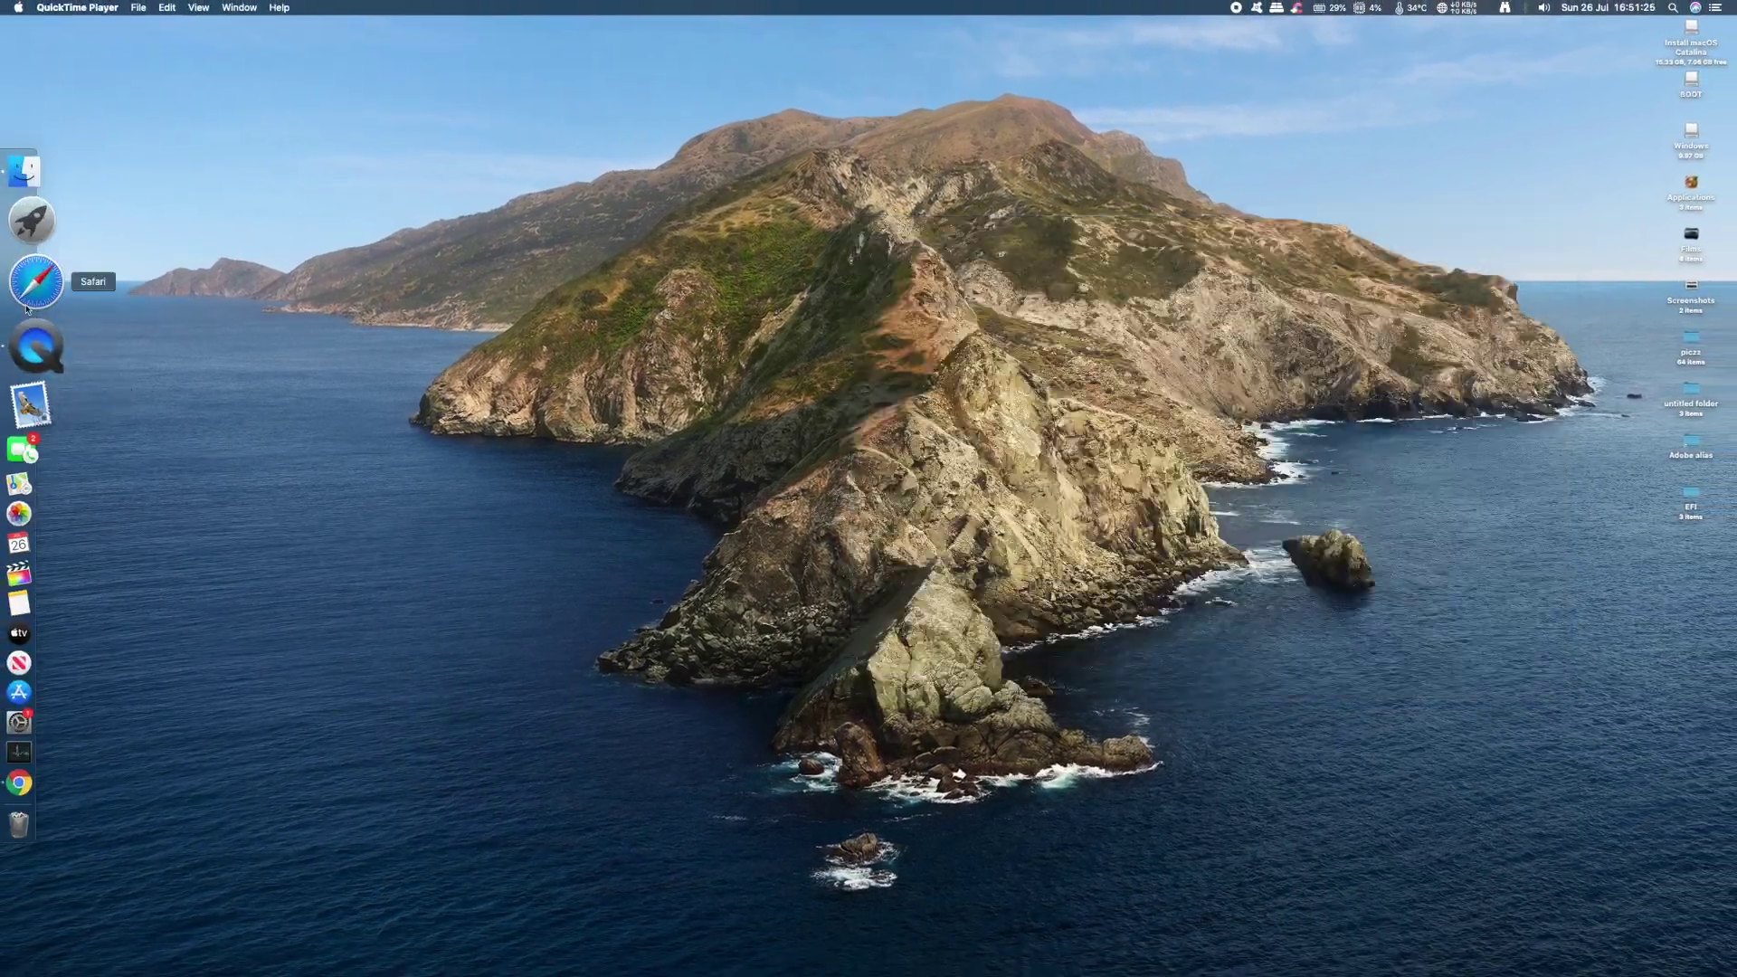
Launch Hard Disk Manager, dismiss the trial notice, and scroll to the 32.04 GB SD card
left_click(28, 253)
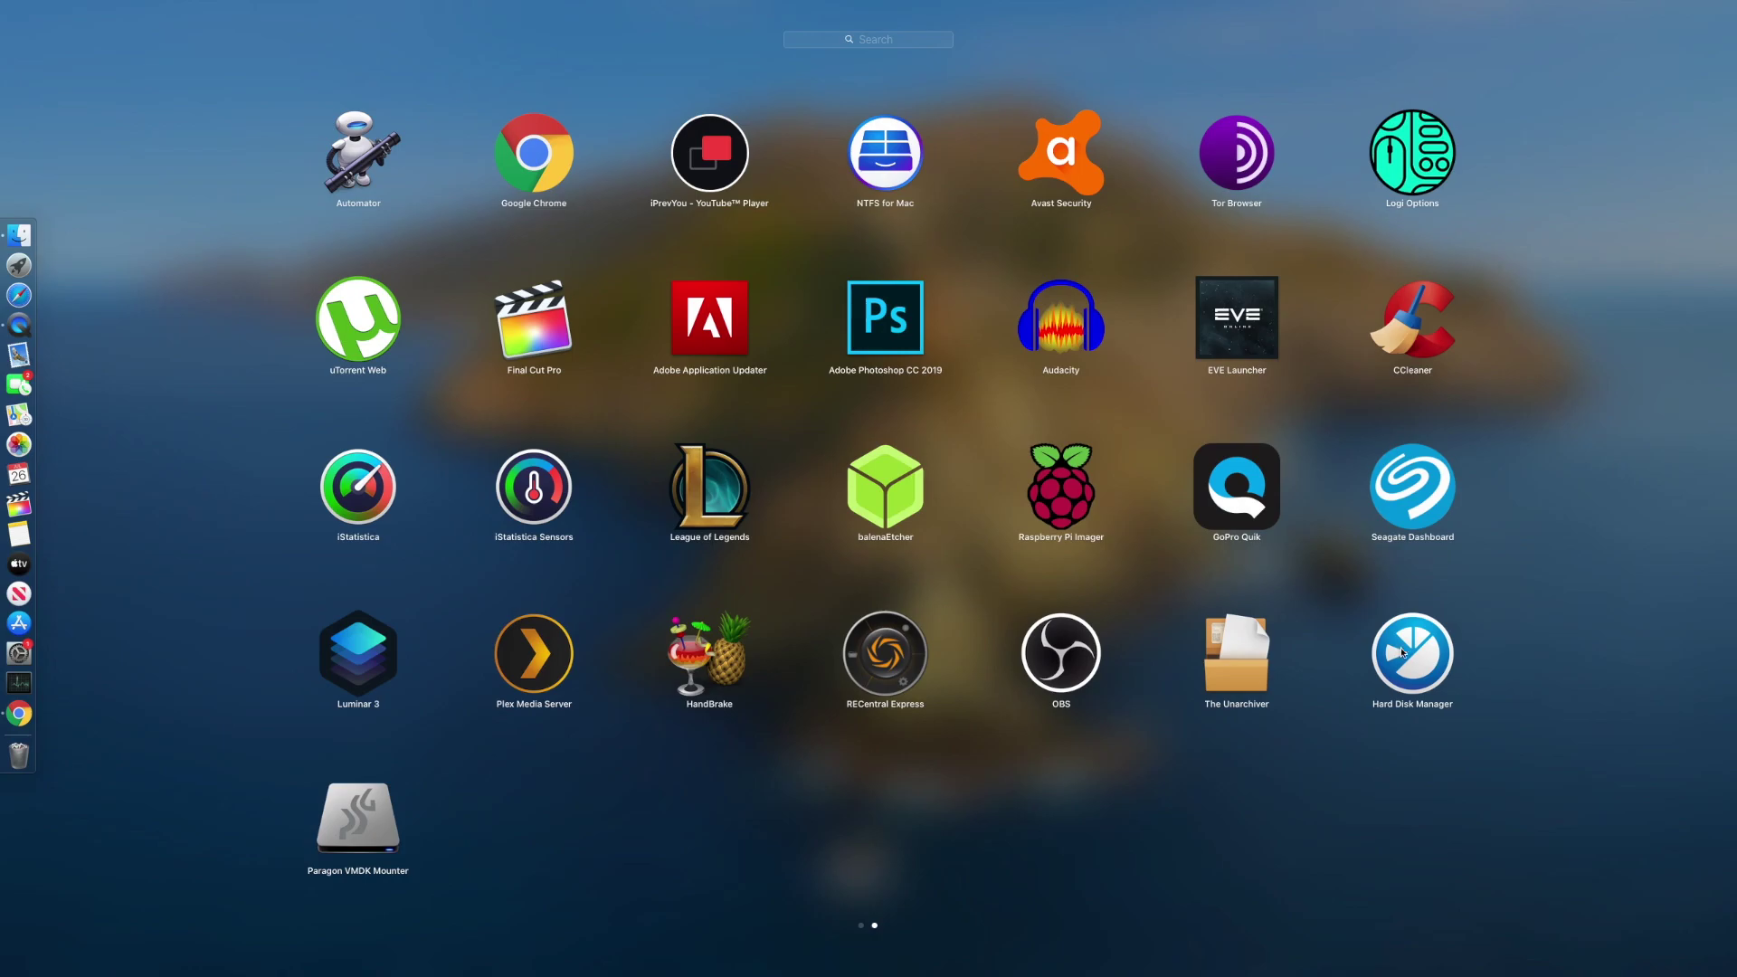
left_click(1398, 653)
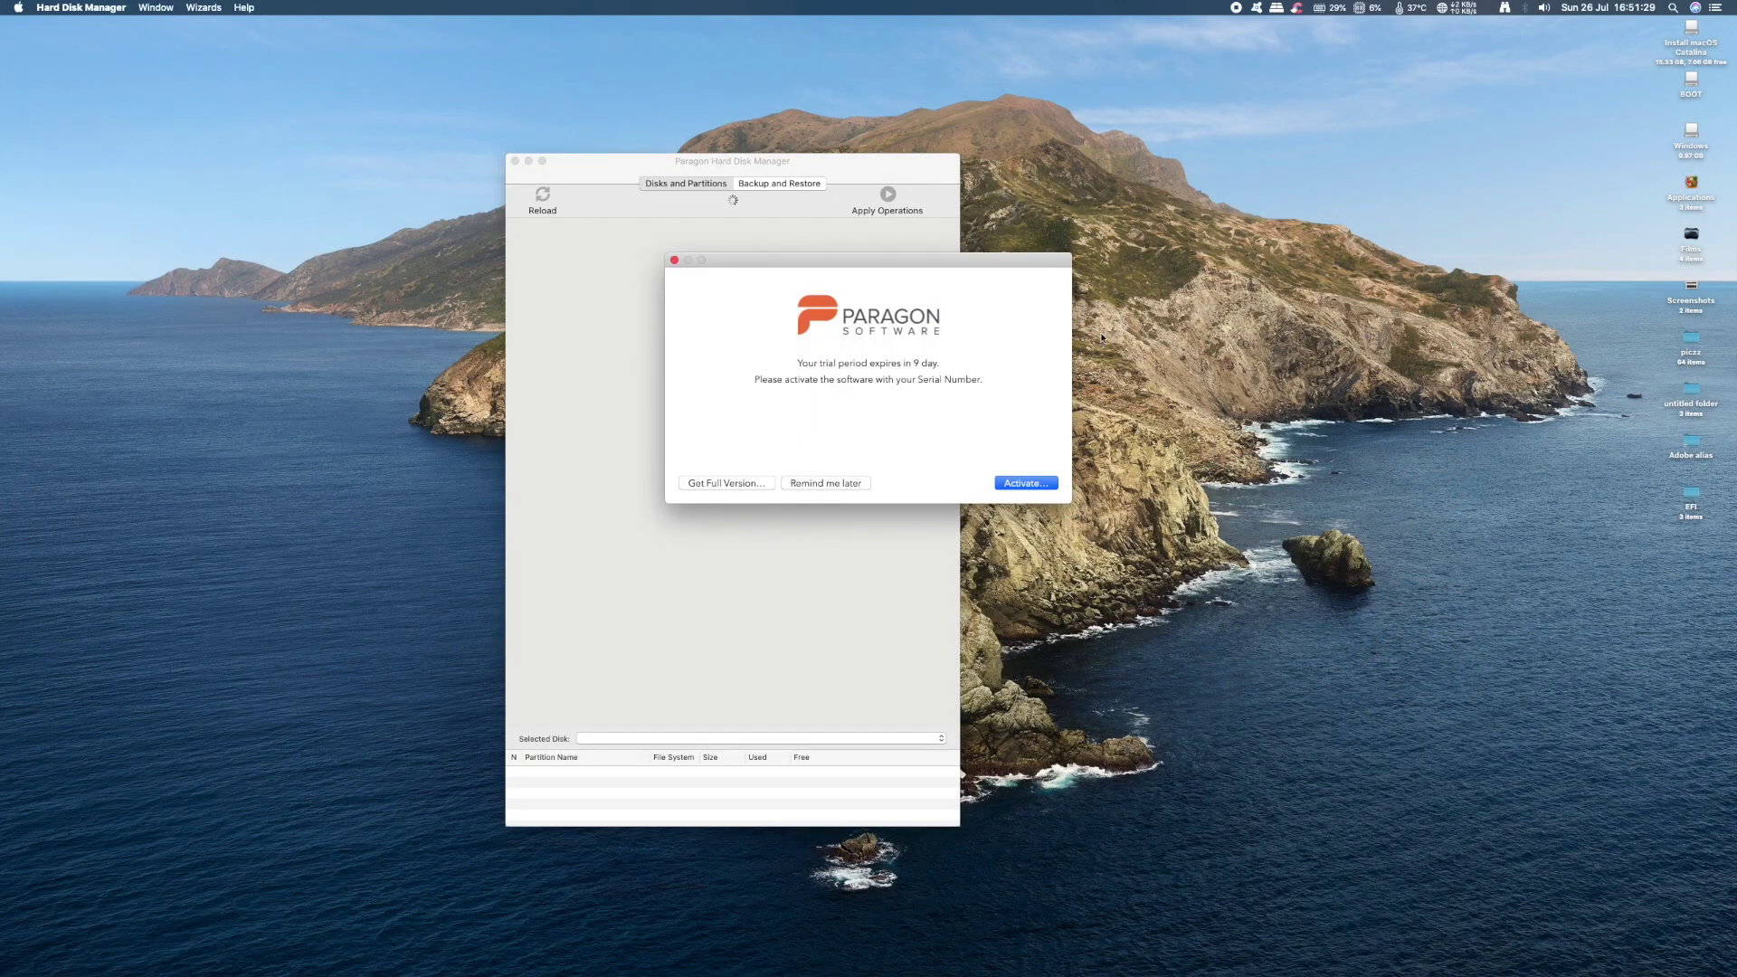
key("Return")
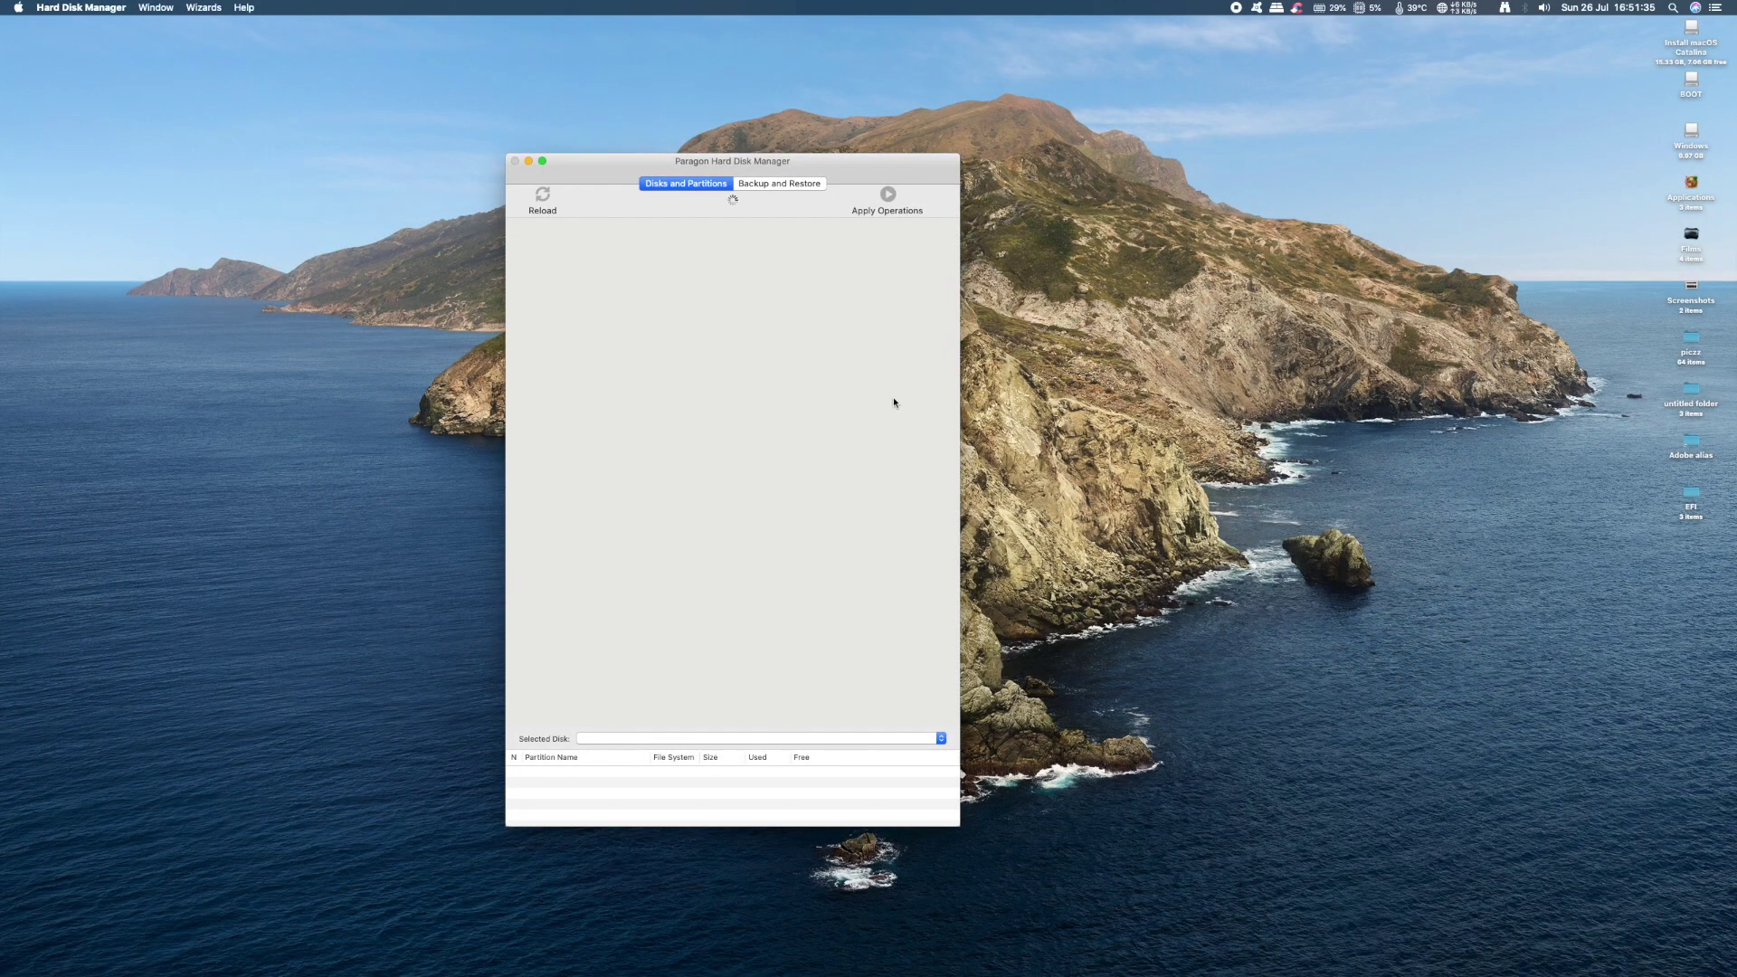
scroll(724, 432, "down", 2)
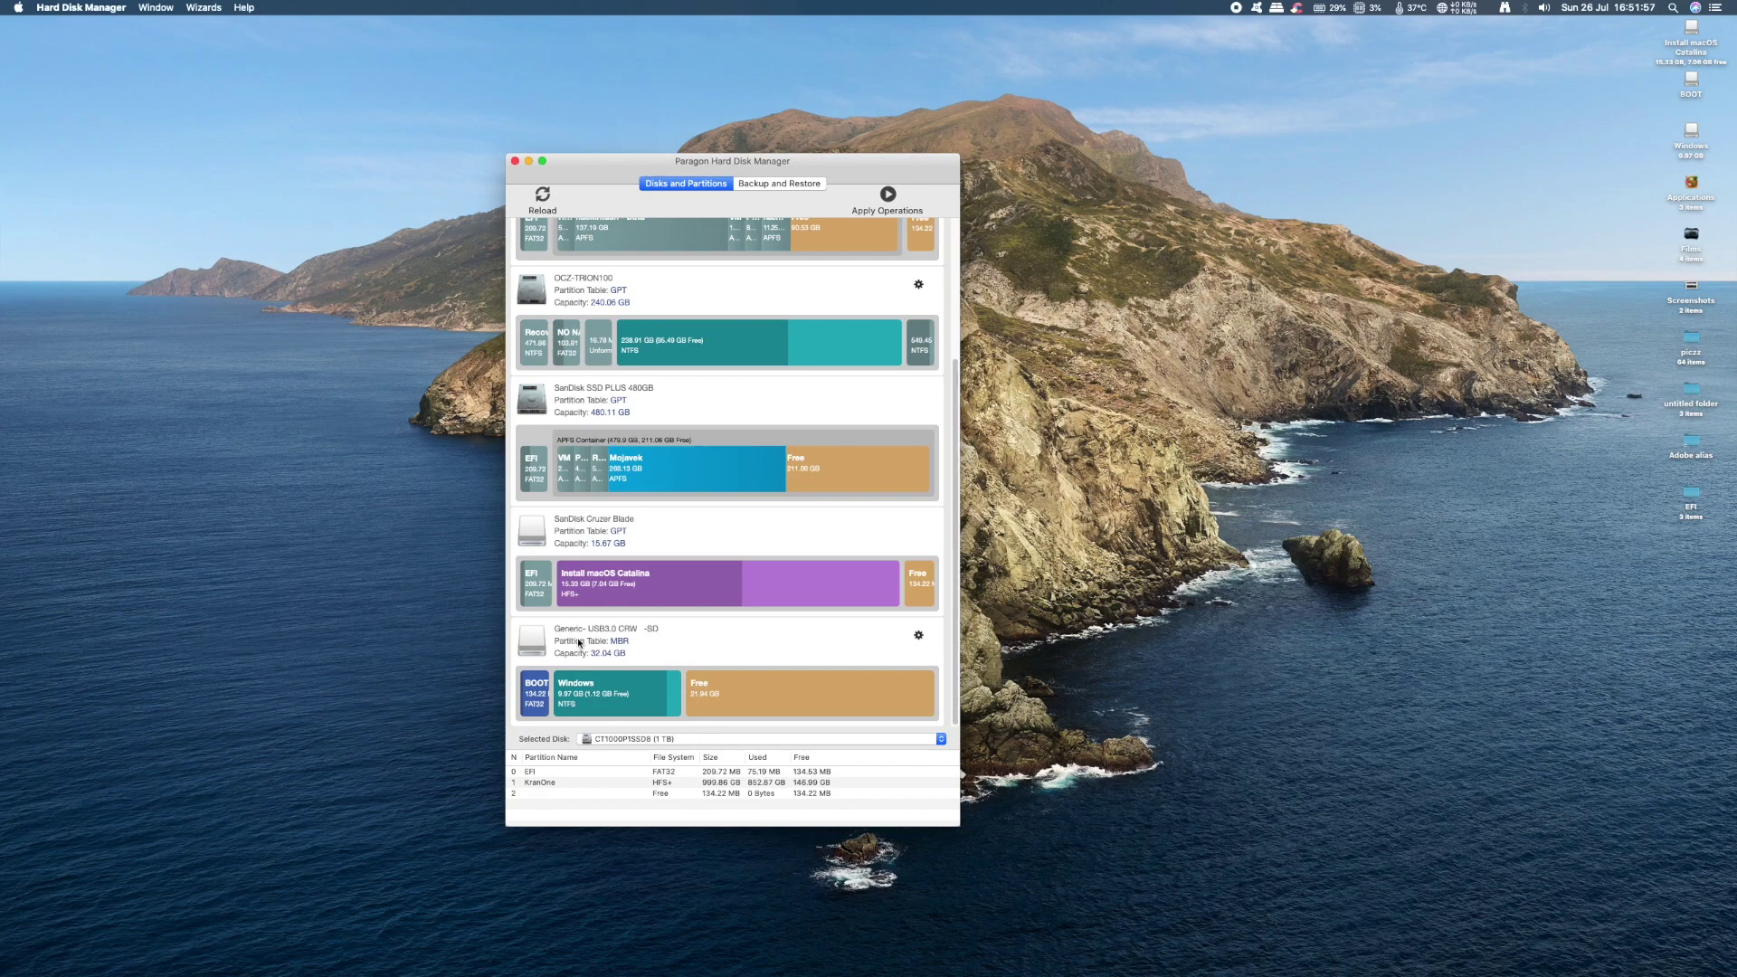
Queue a Move/Resize growing the SD card's Windows partition to 31488 MB
left_click(613, 708)
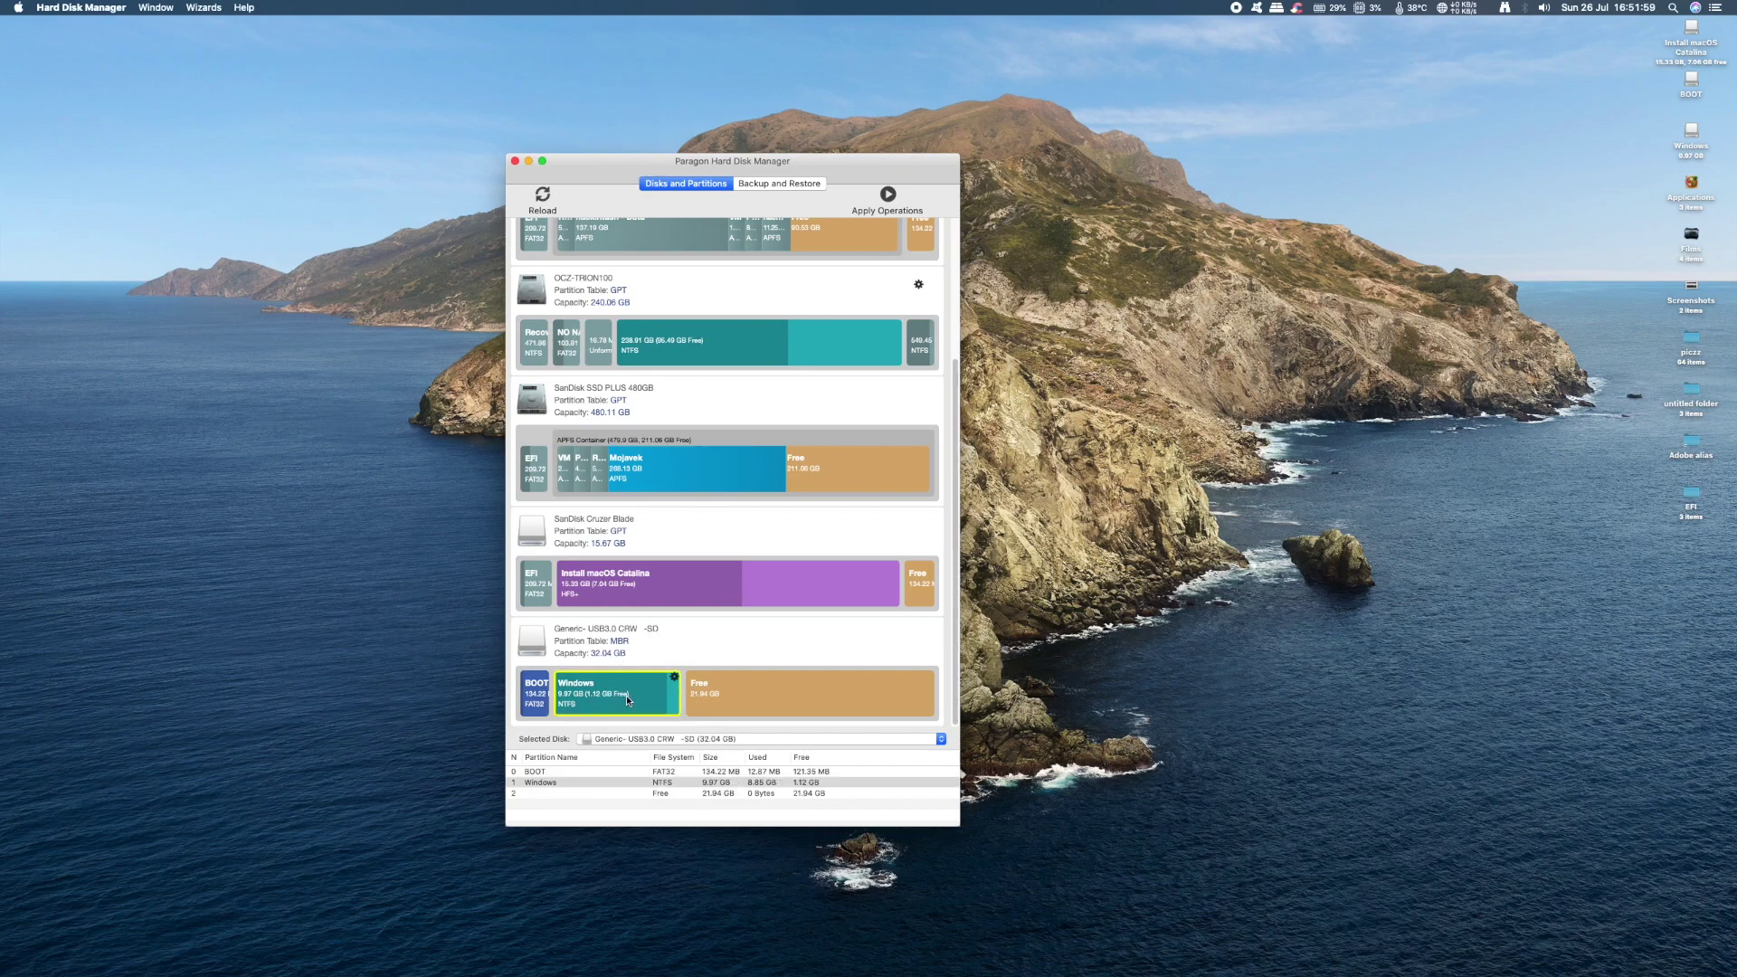
left_click(674, 676)
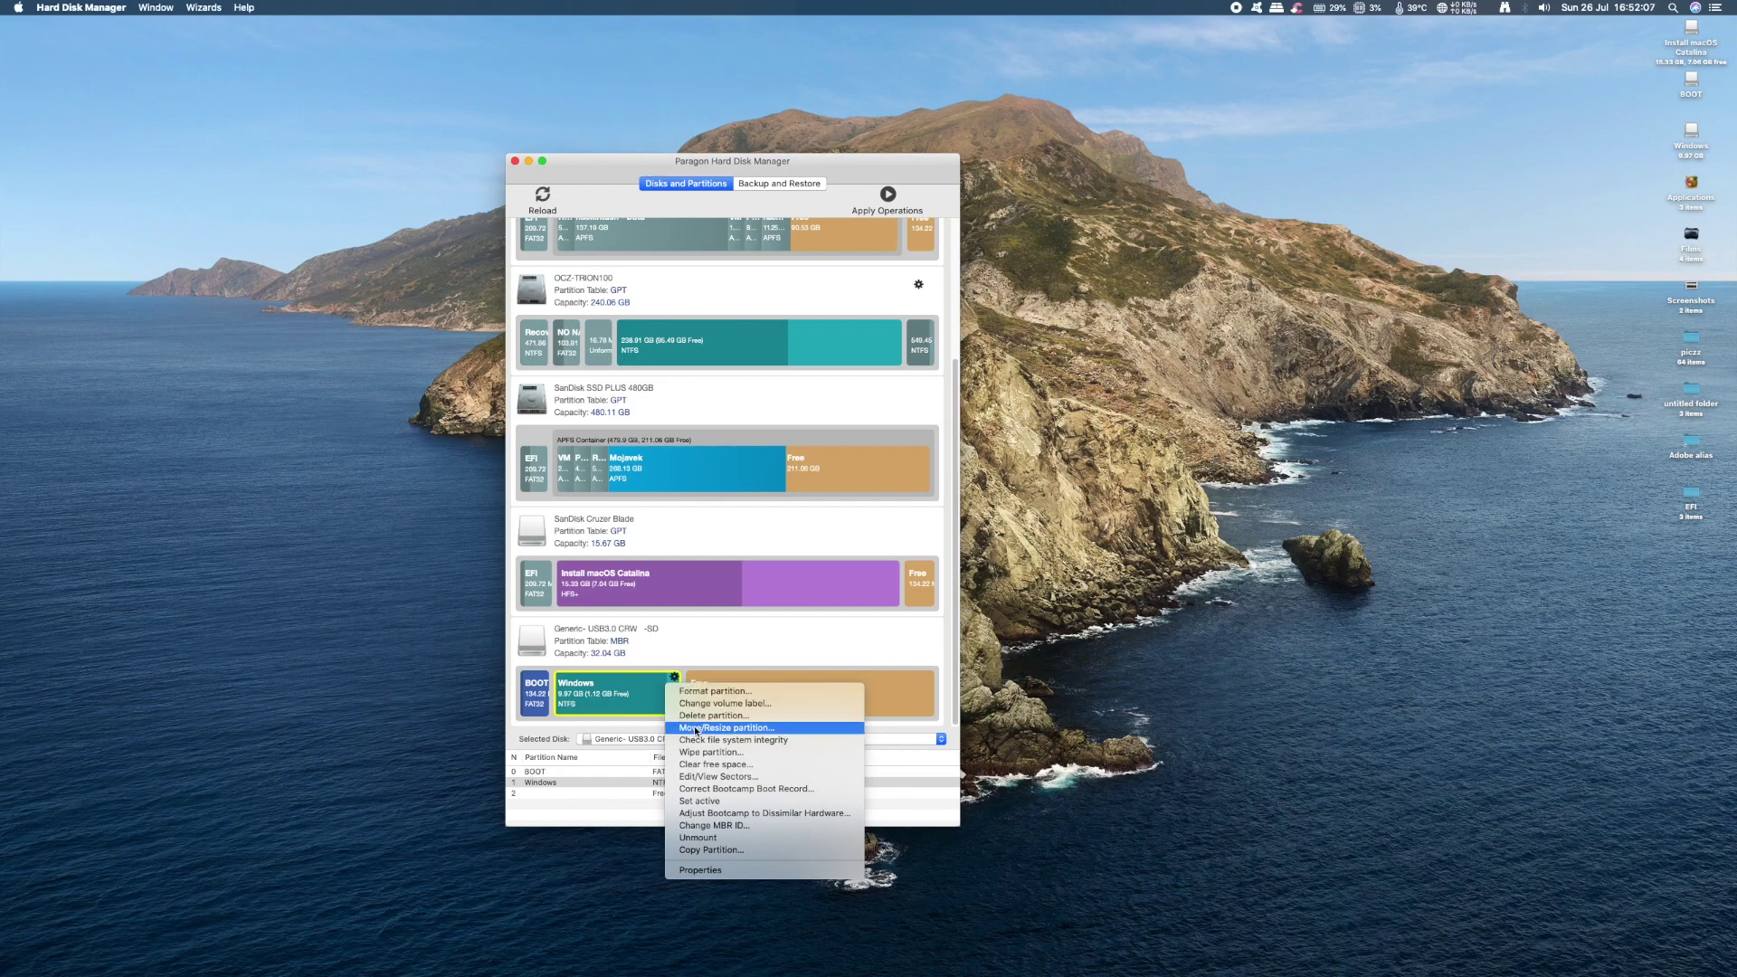
left_click(695, 727)
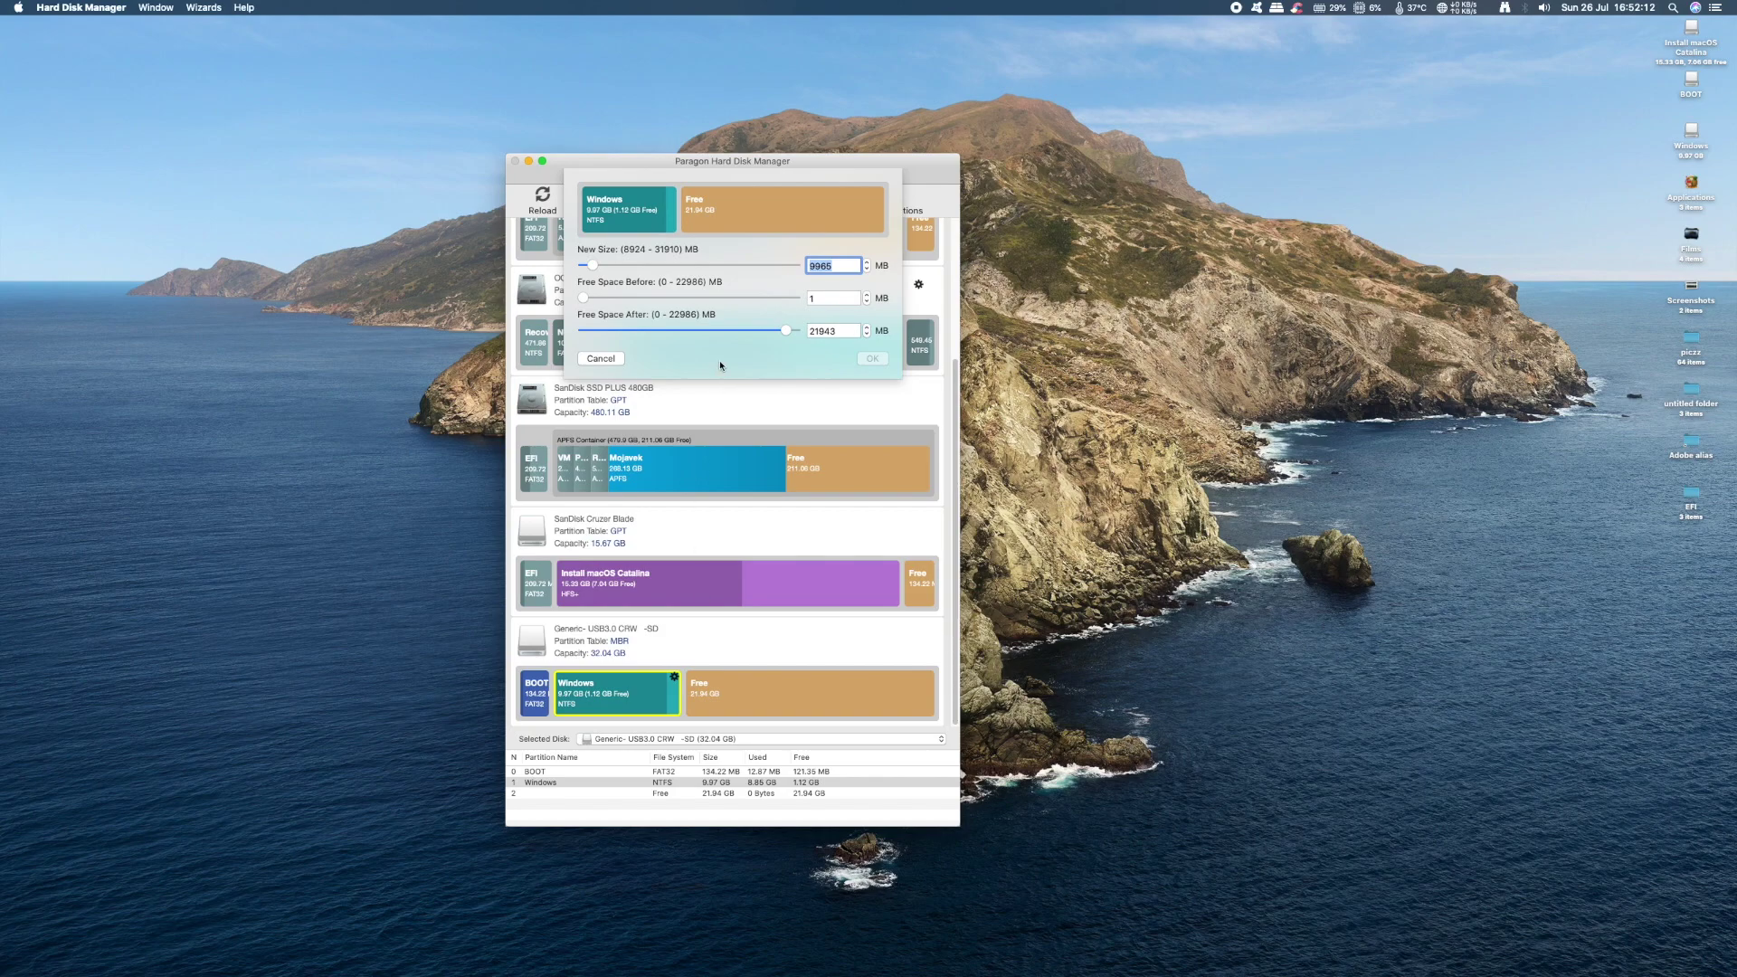
left_click_drag(592, 265, 793, 268)
left_click(872, 359)
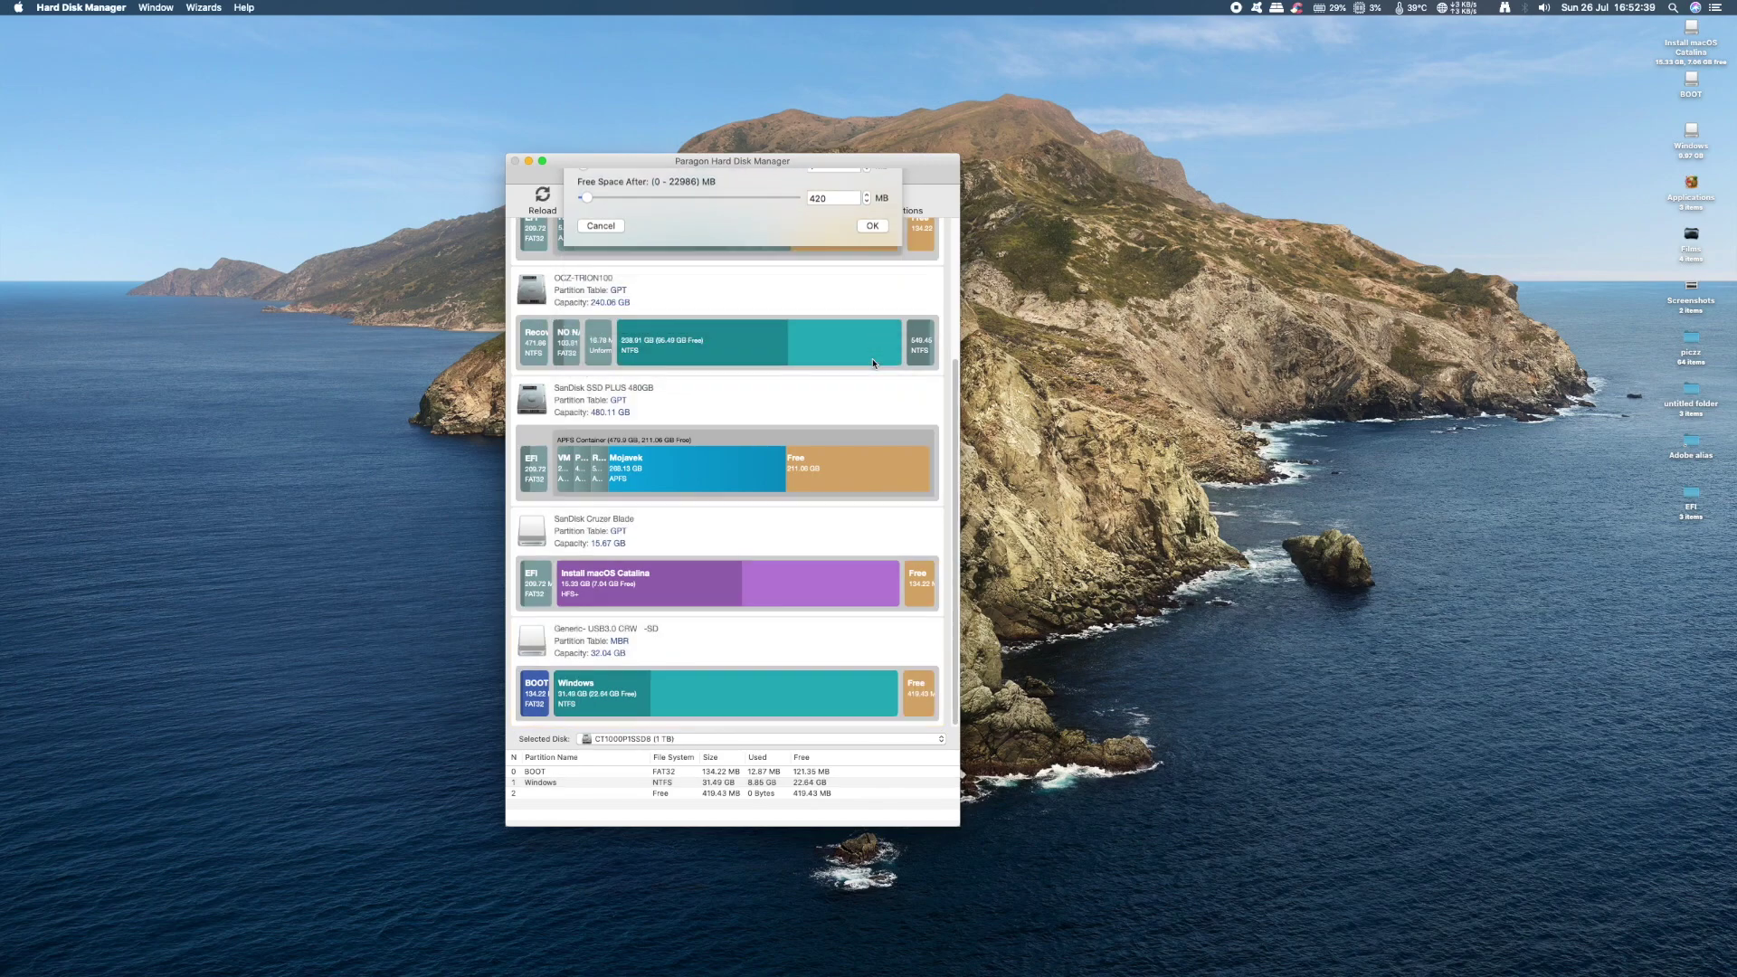
Apply the queued resize, close the finished progress log, and select the resized Windows partition
left_click(889, 198)
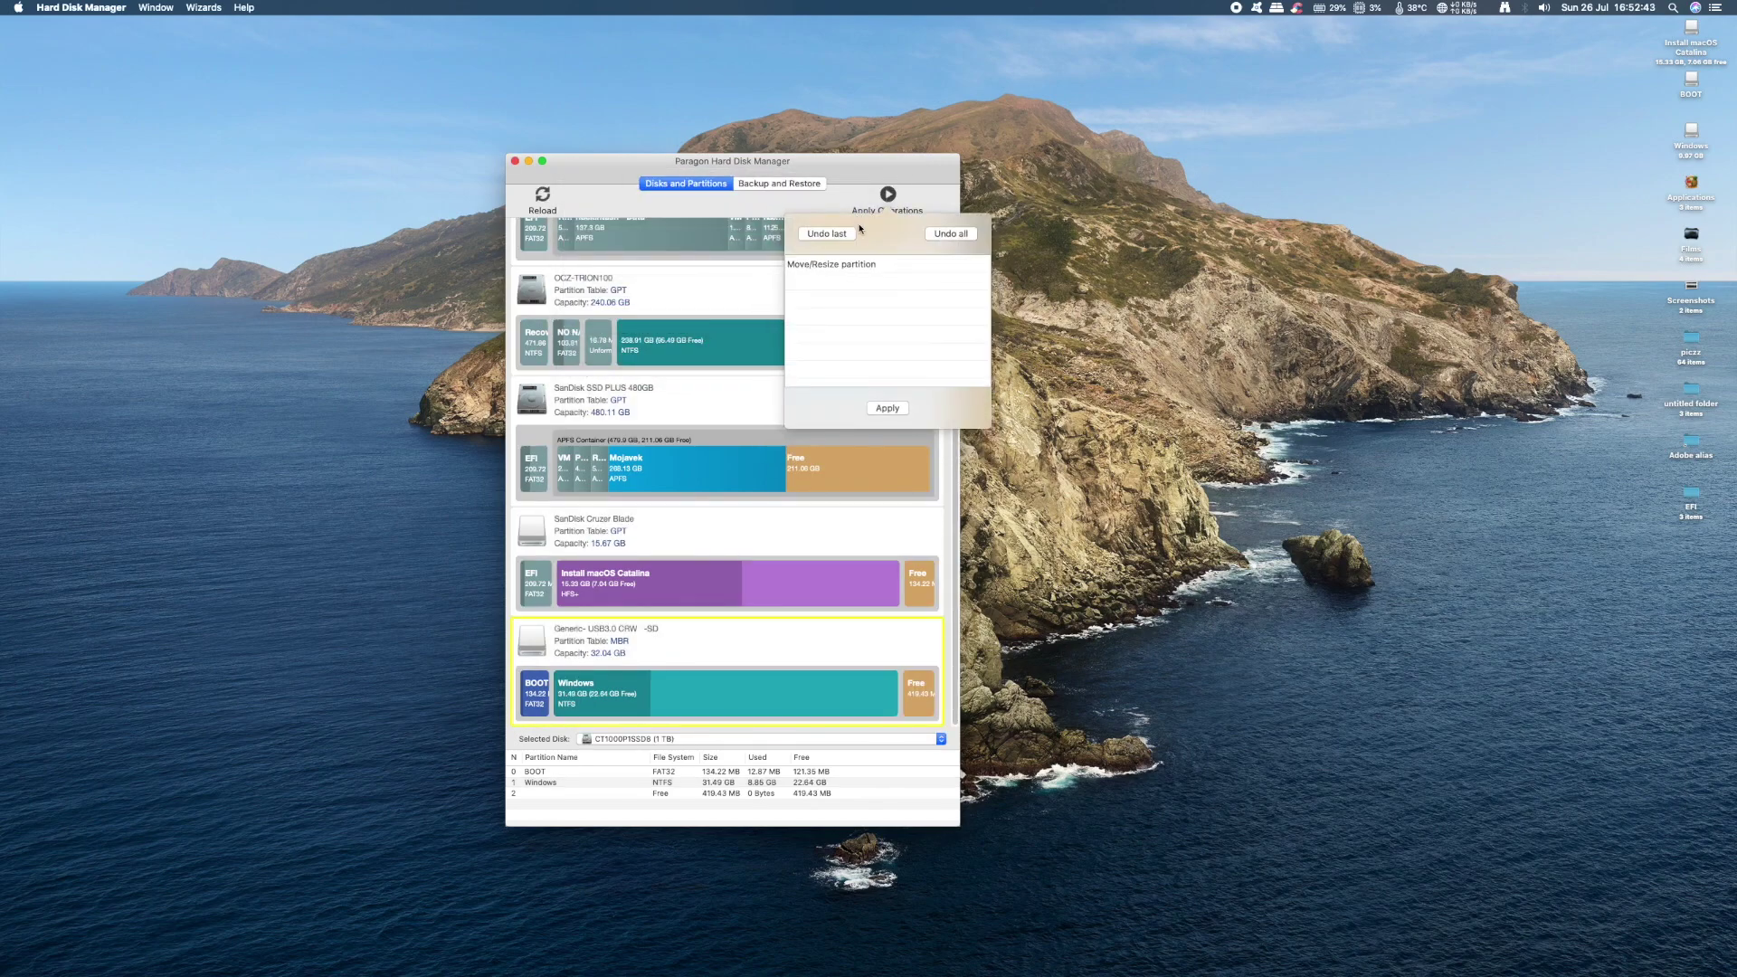
left_click(888, 410)
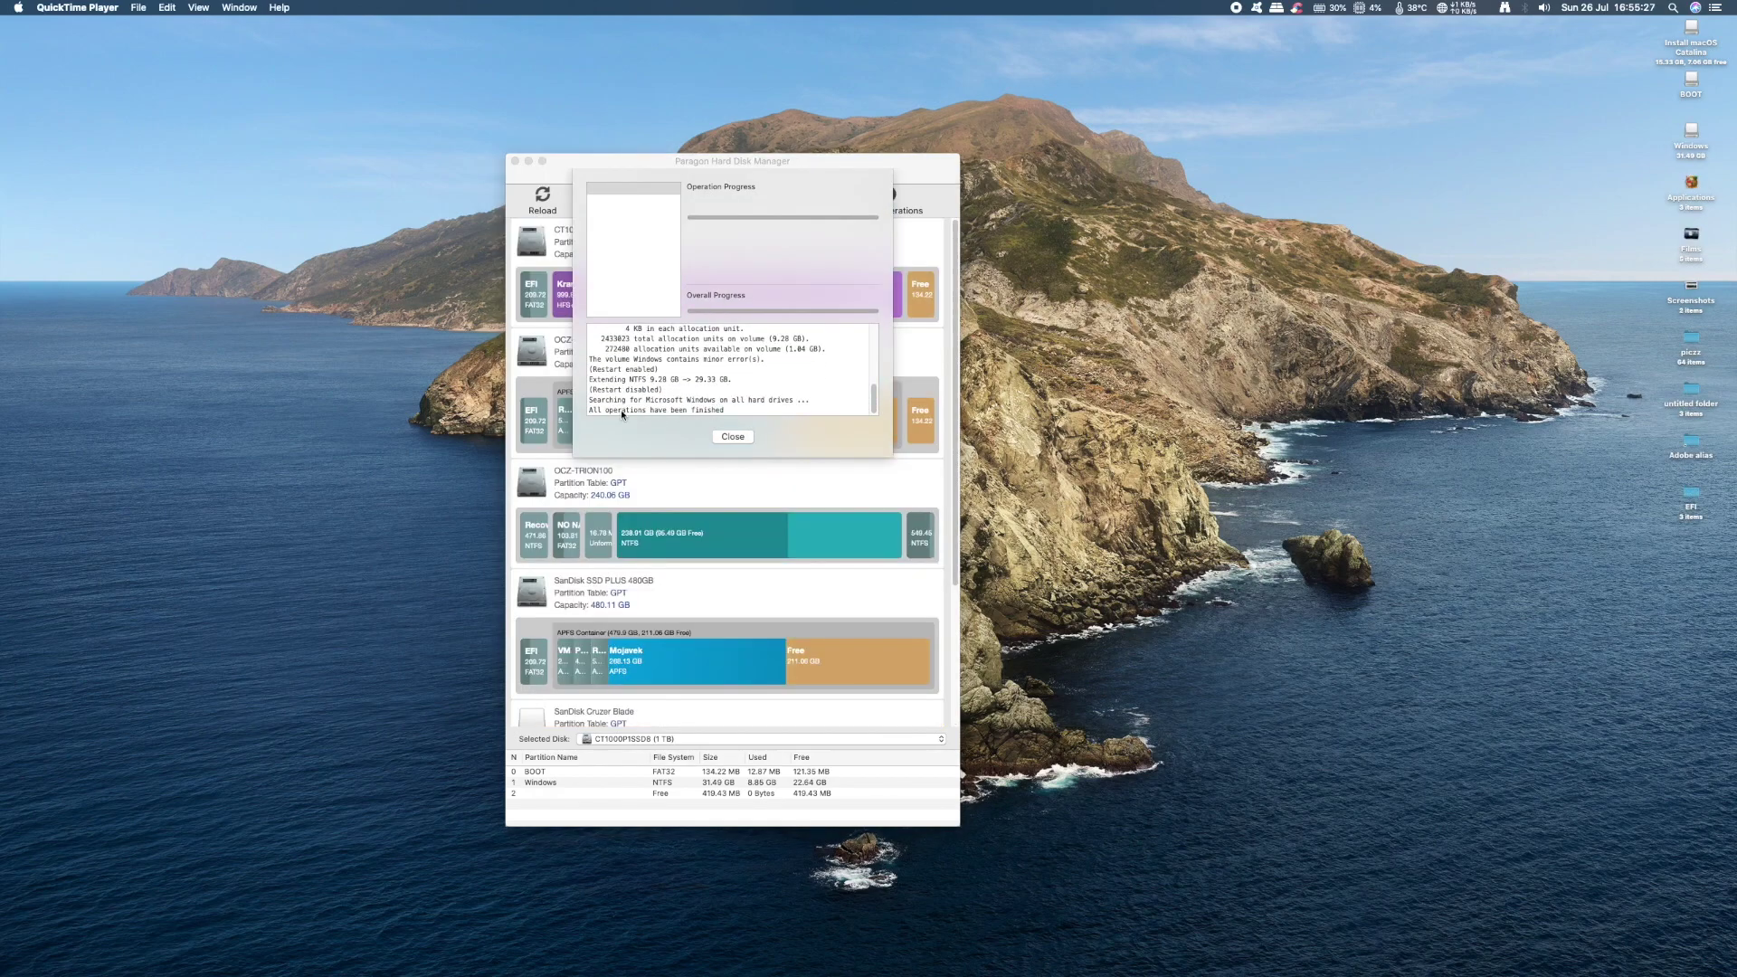
left_click(733, 412)
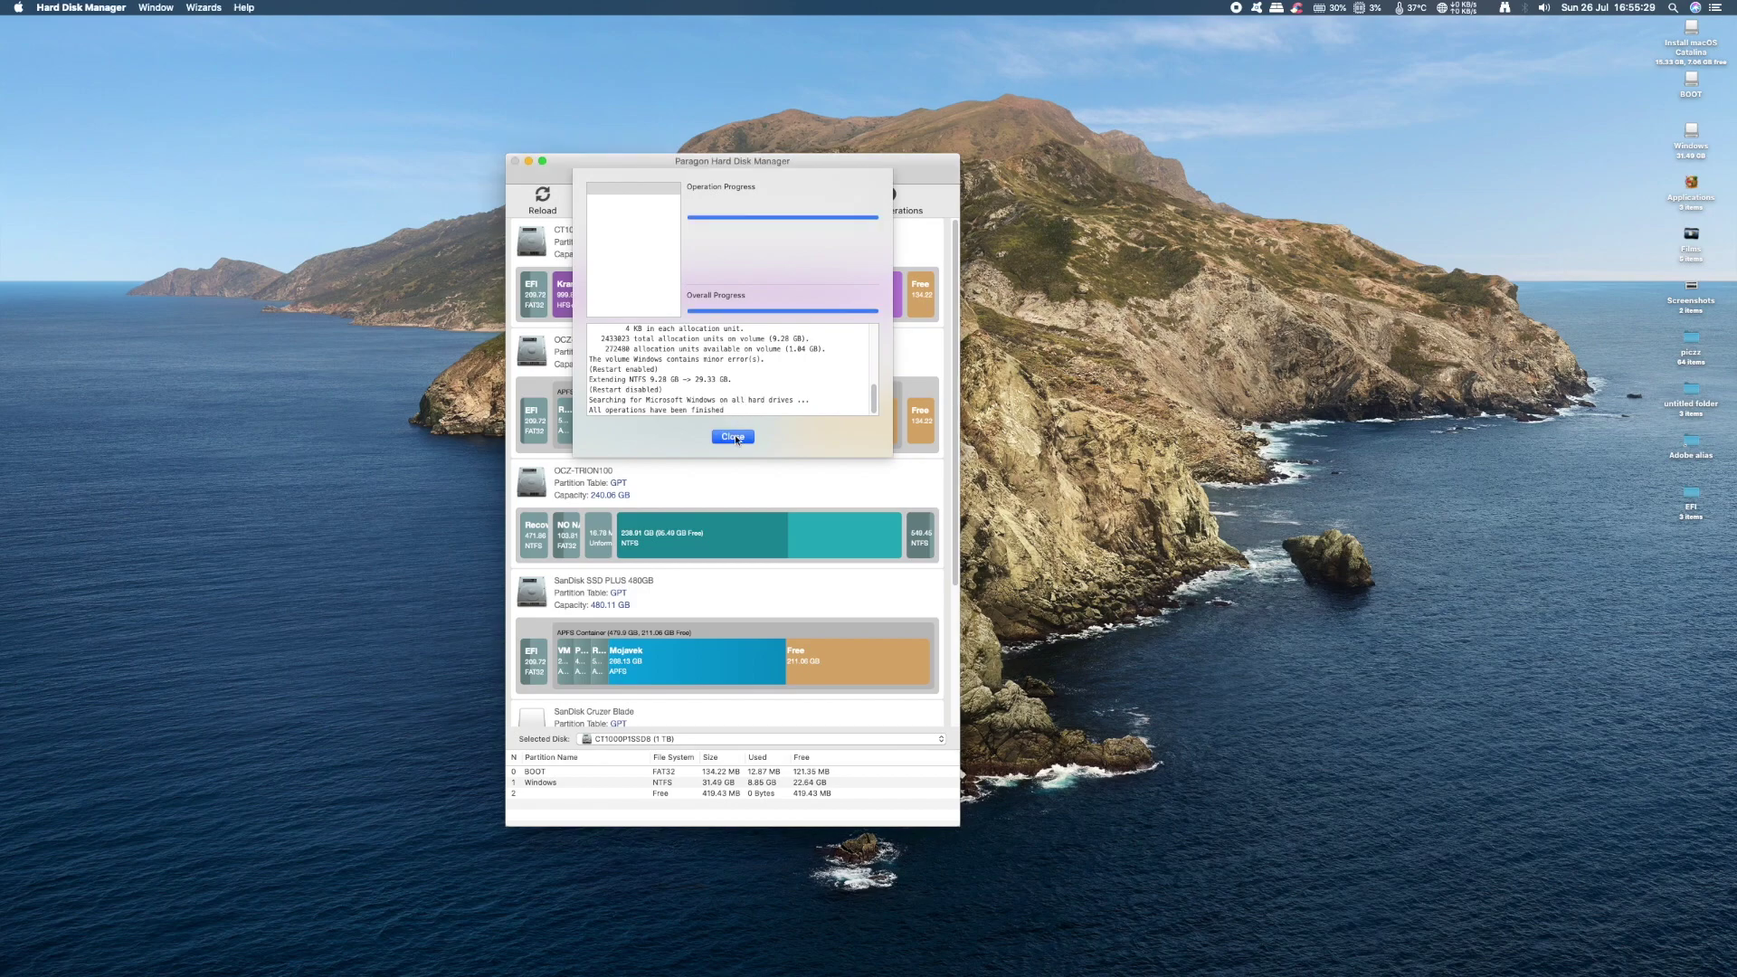
left_click(733, 437)
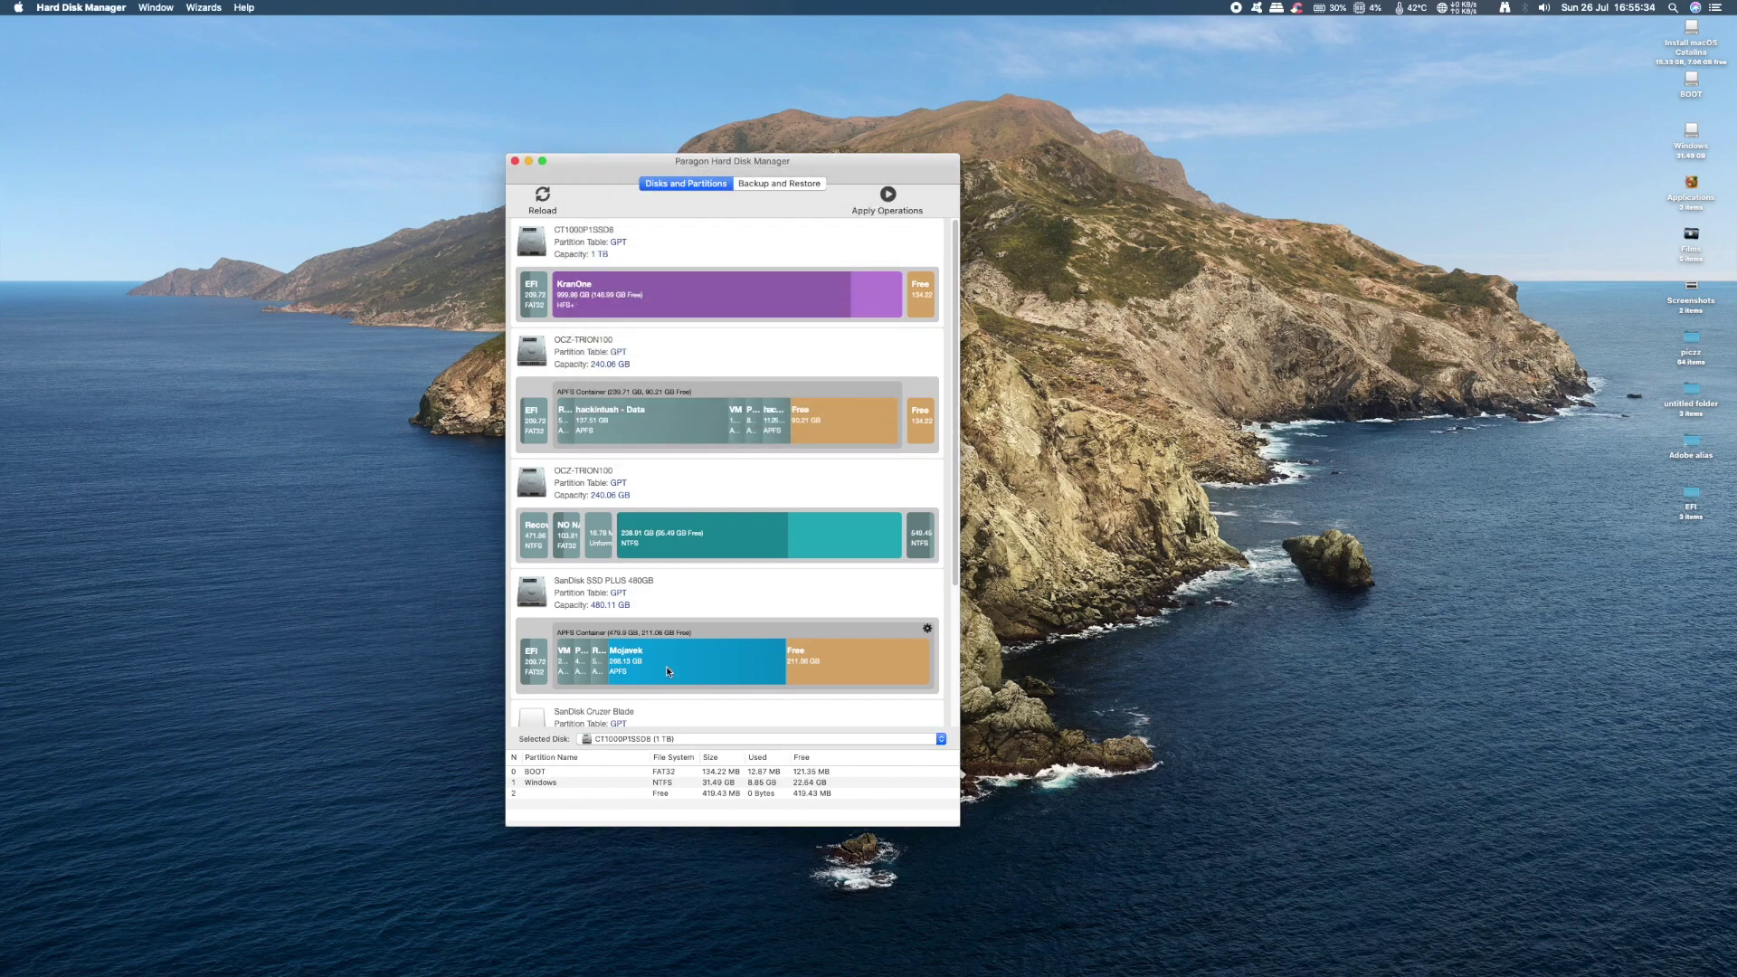
scroll(668, 671, "down", 5)
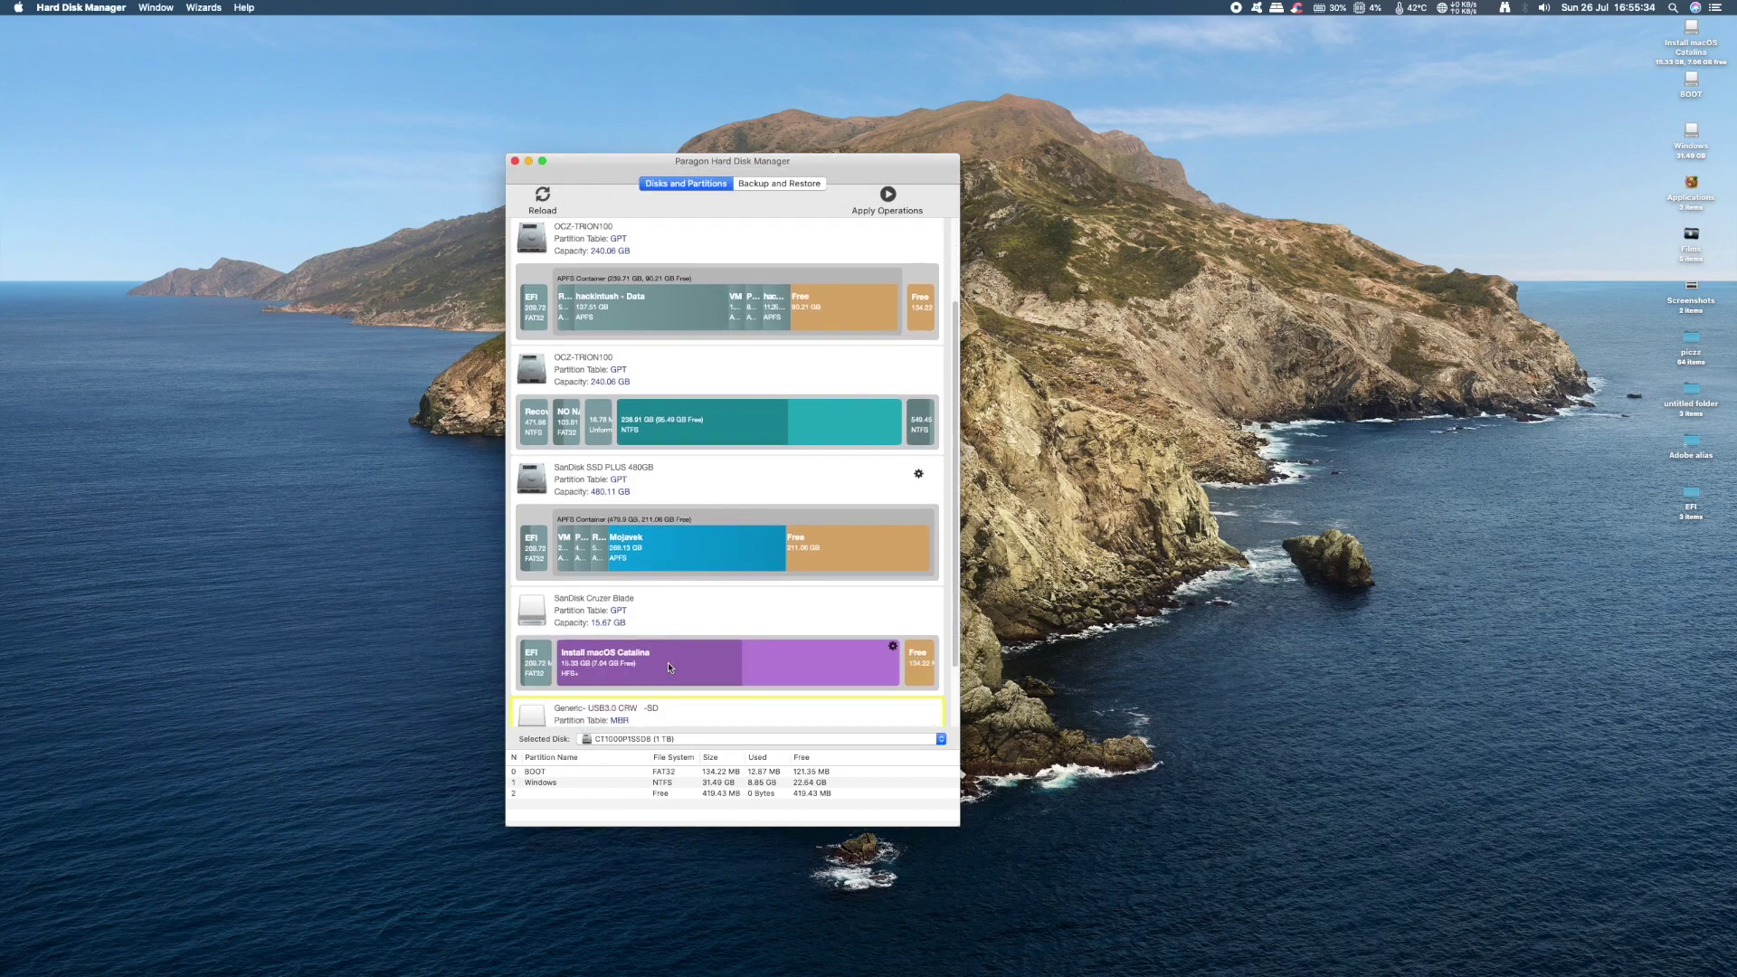
left_click(615, 697)
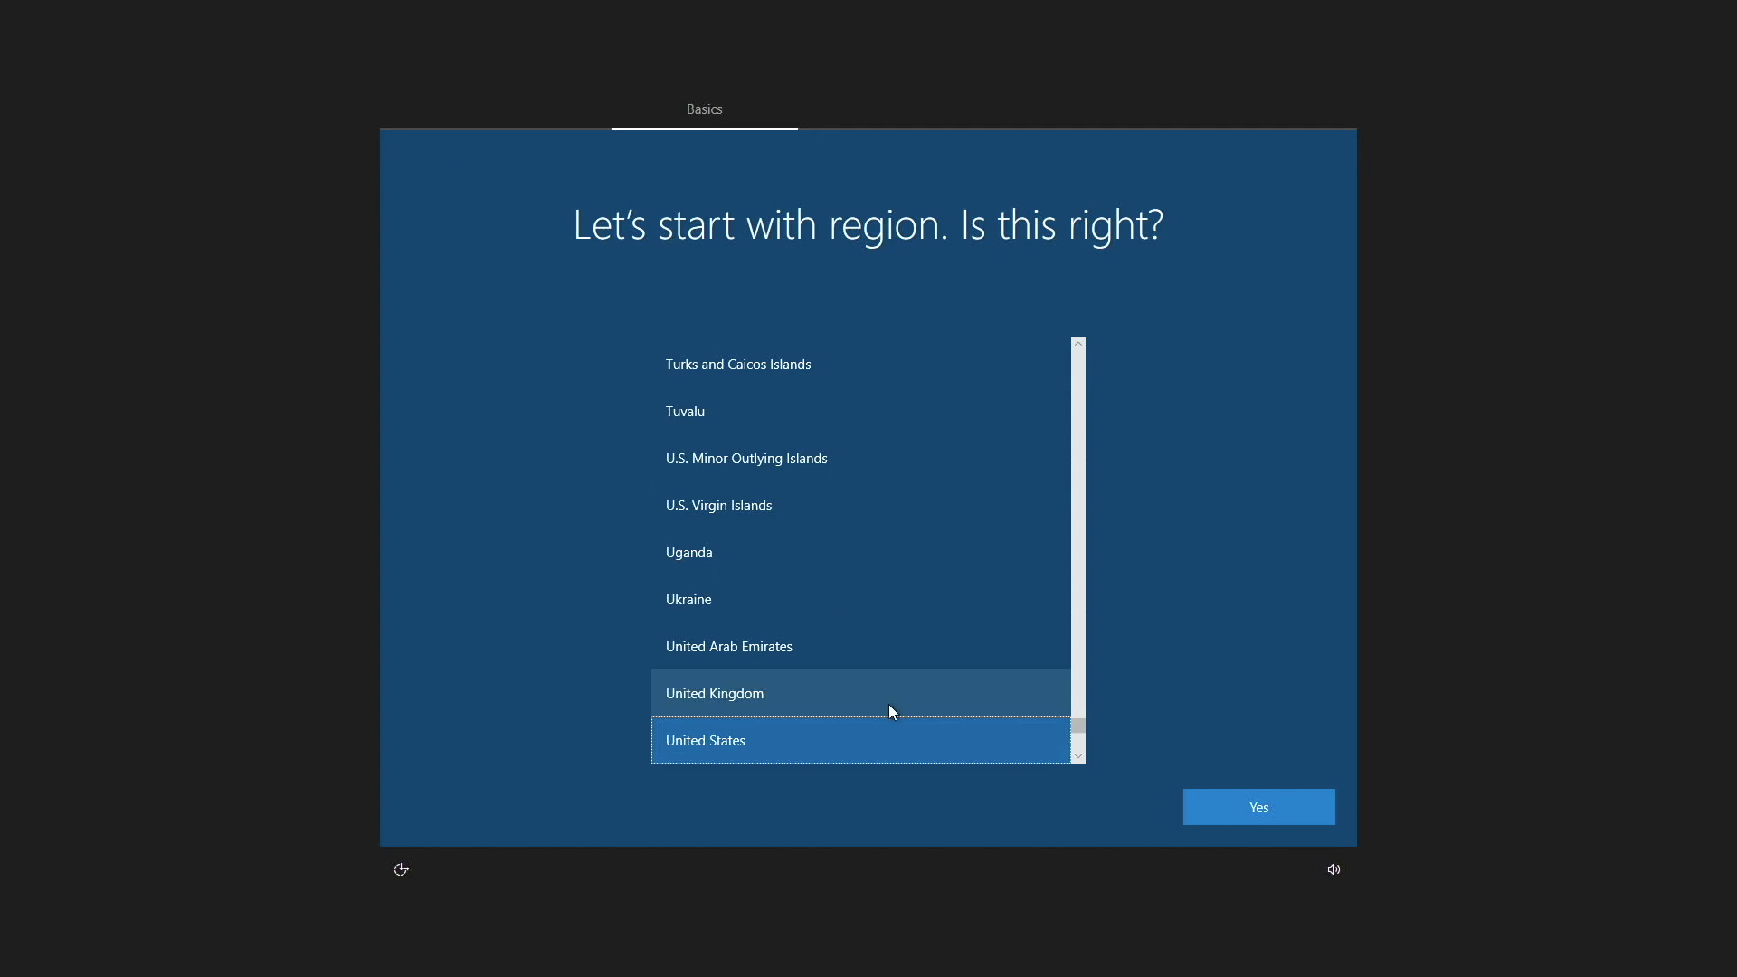
Choose United Kingdom region and keyboard, skip internet, and continue with limited setup to reach the desktop
left_click(887, 705)
left_click(1240, 807)
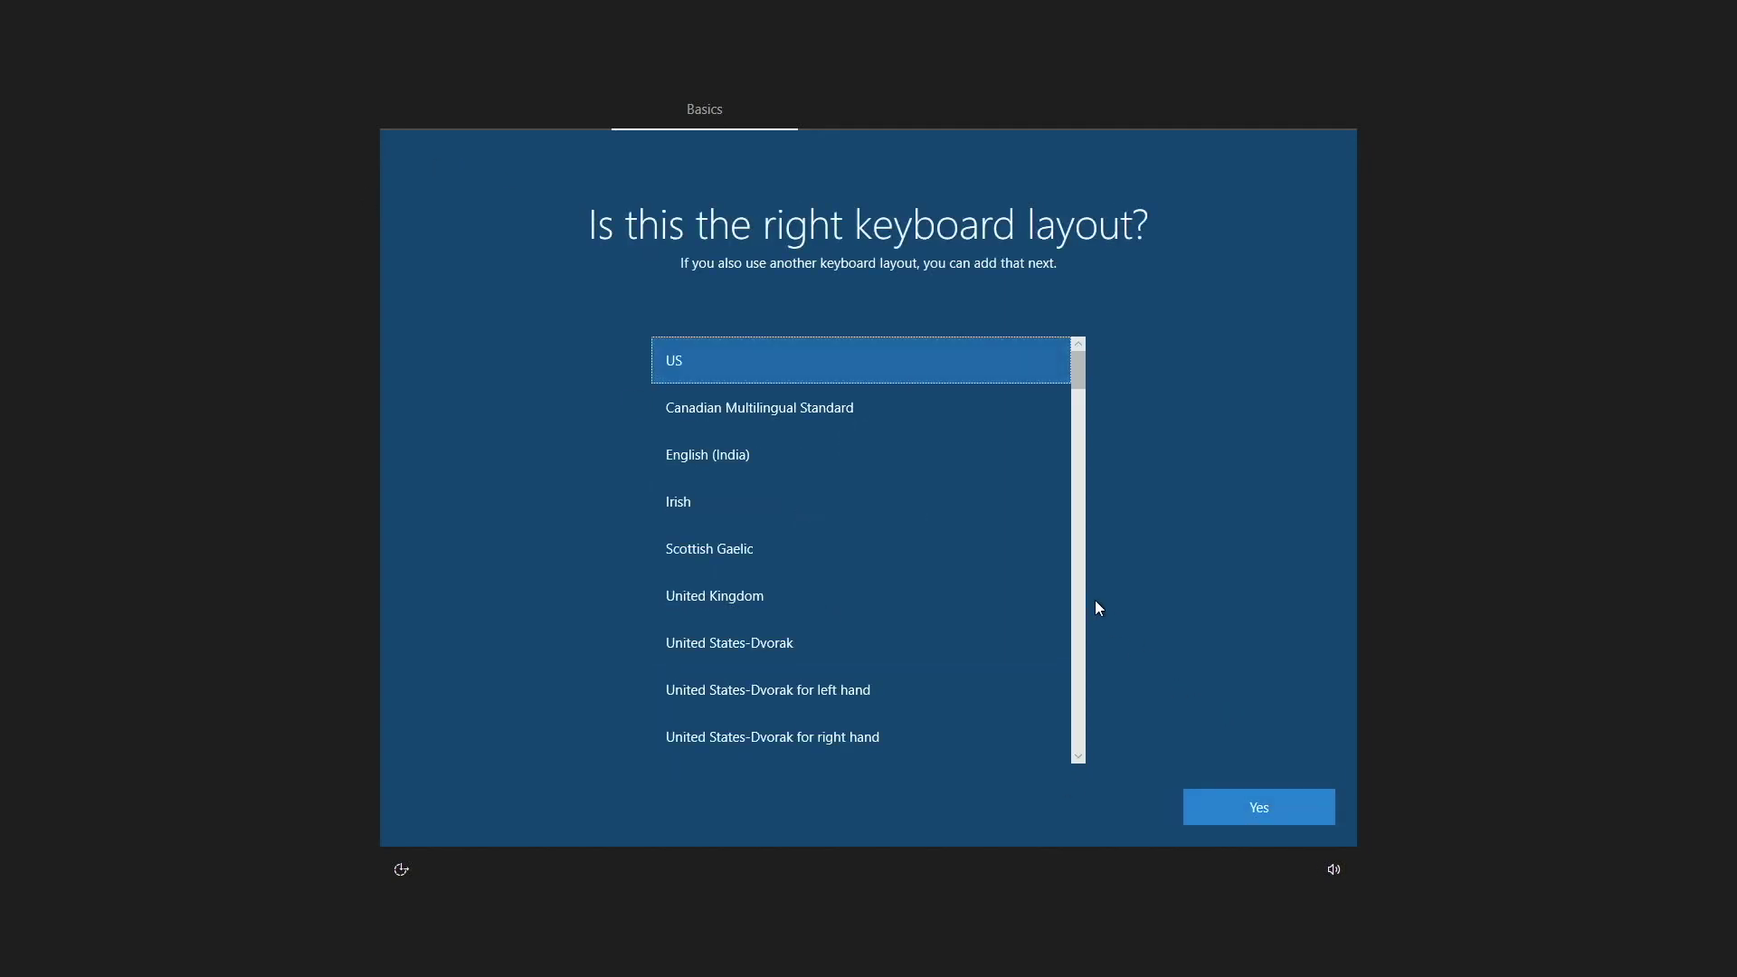
left_click(954, 590)
left_click(1259, 814)
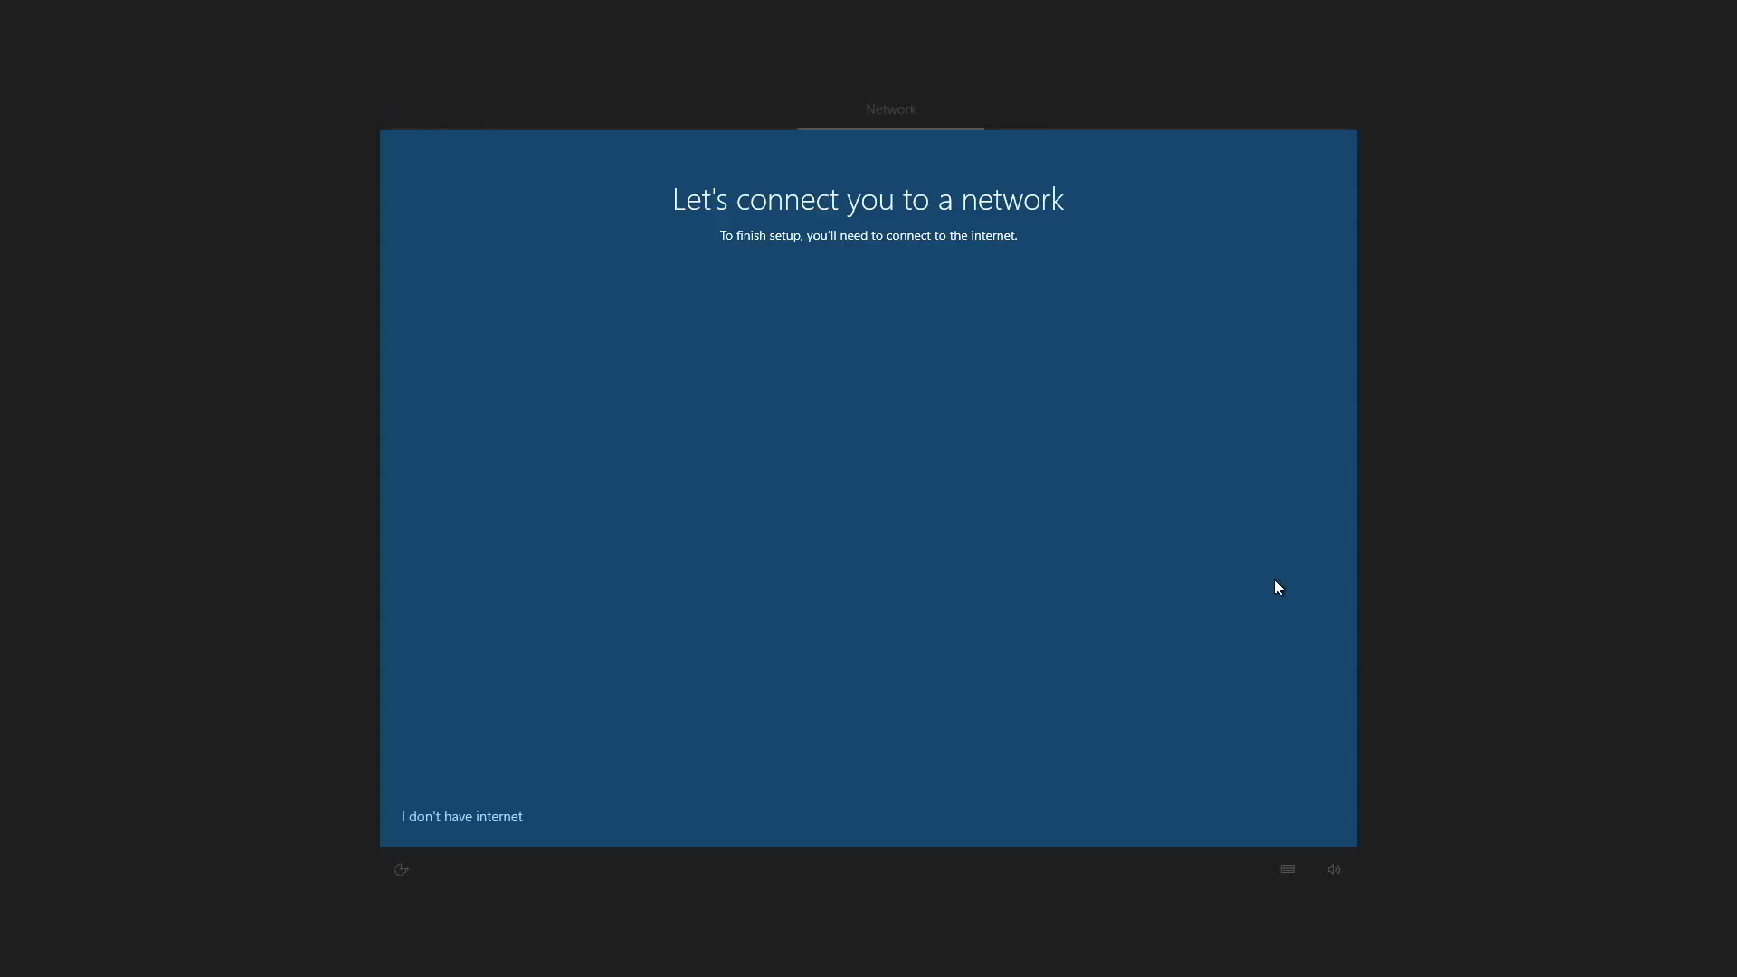
left_click(489, 818)
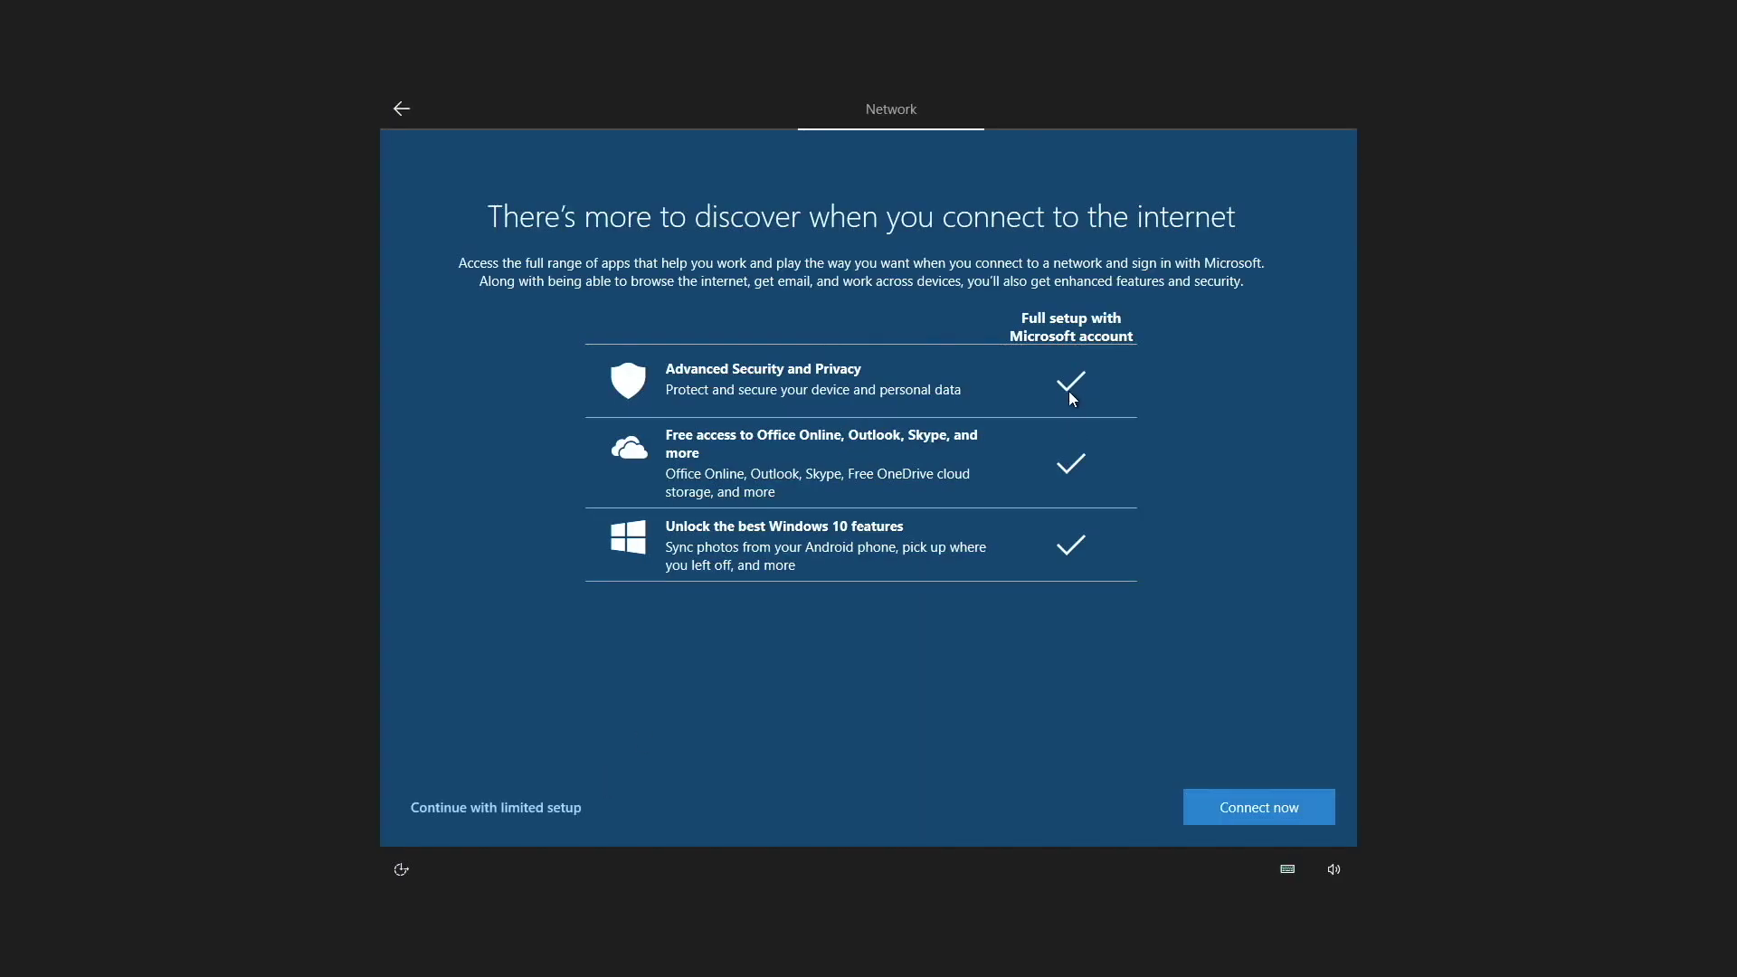
left_click(527, 811)
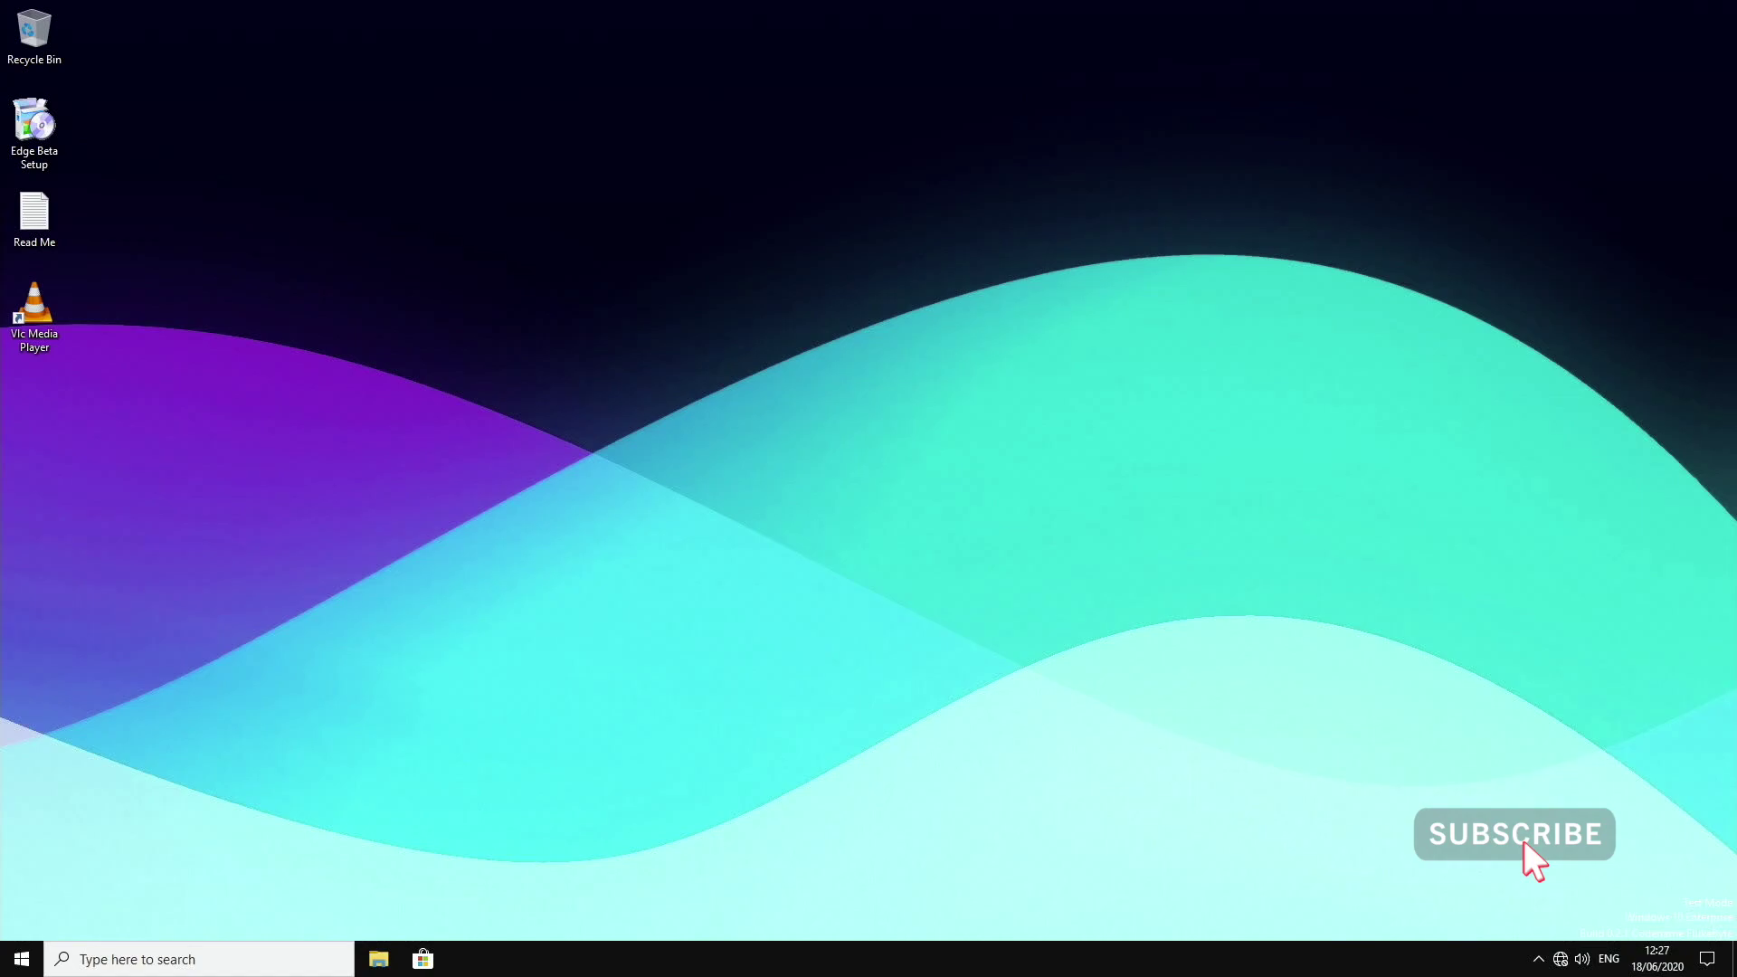
From the Start menu, browse Windows Accessories and the account menu, then launch the Microsoft Store tile
left_click(22, 959)
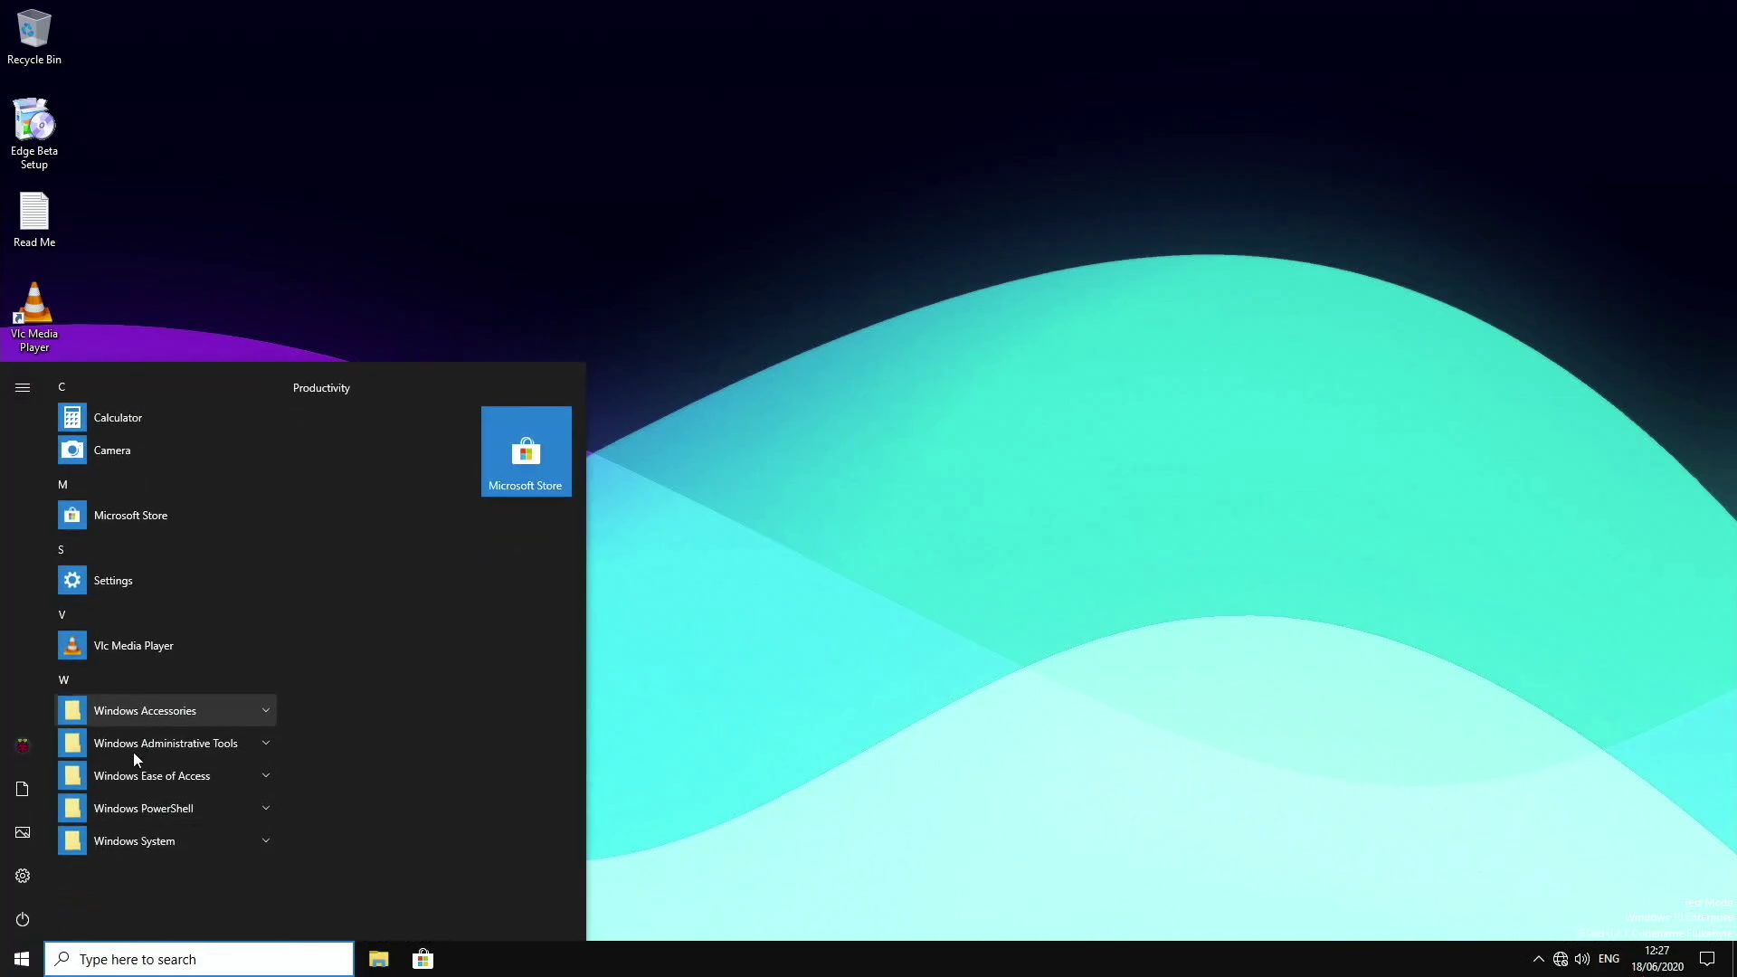
left_click(163, 711)
scroll(156, 764, "down", 2)
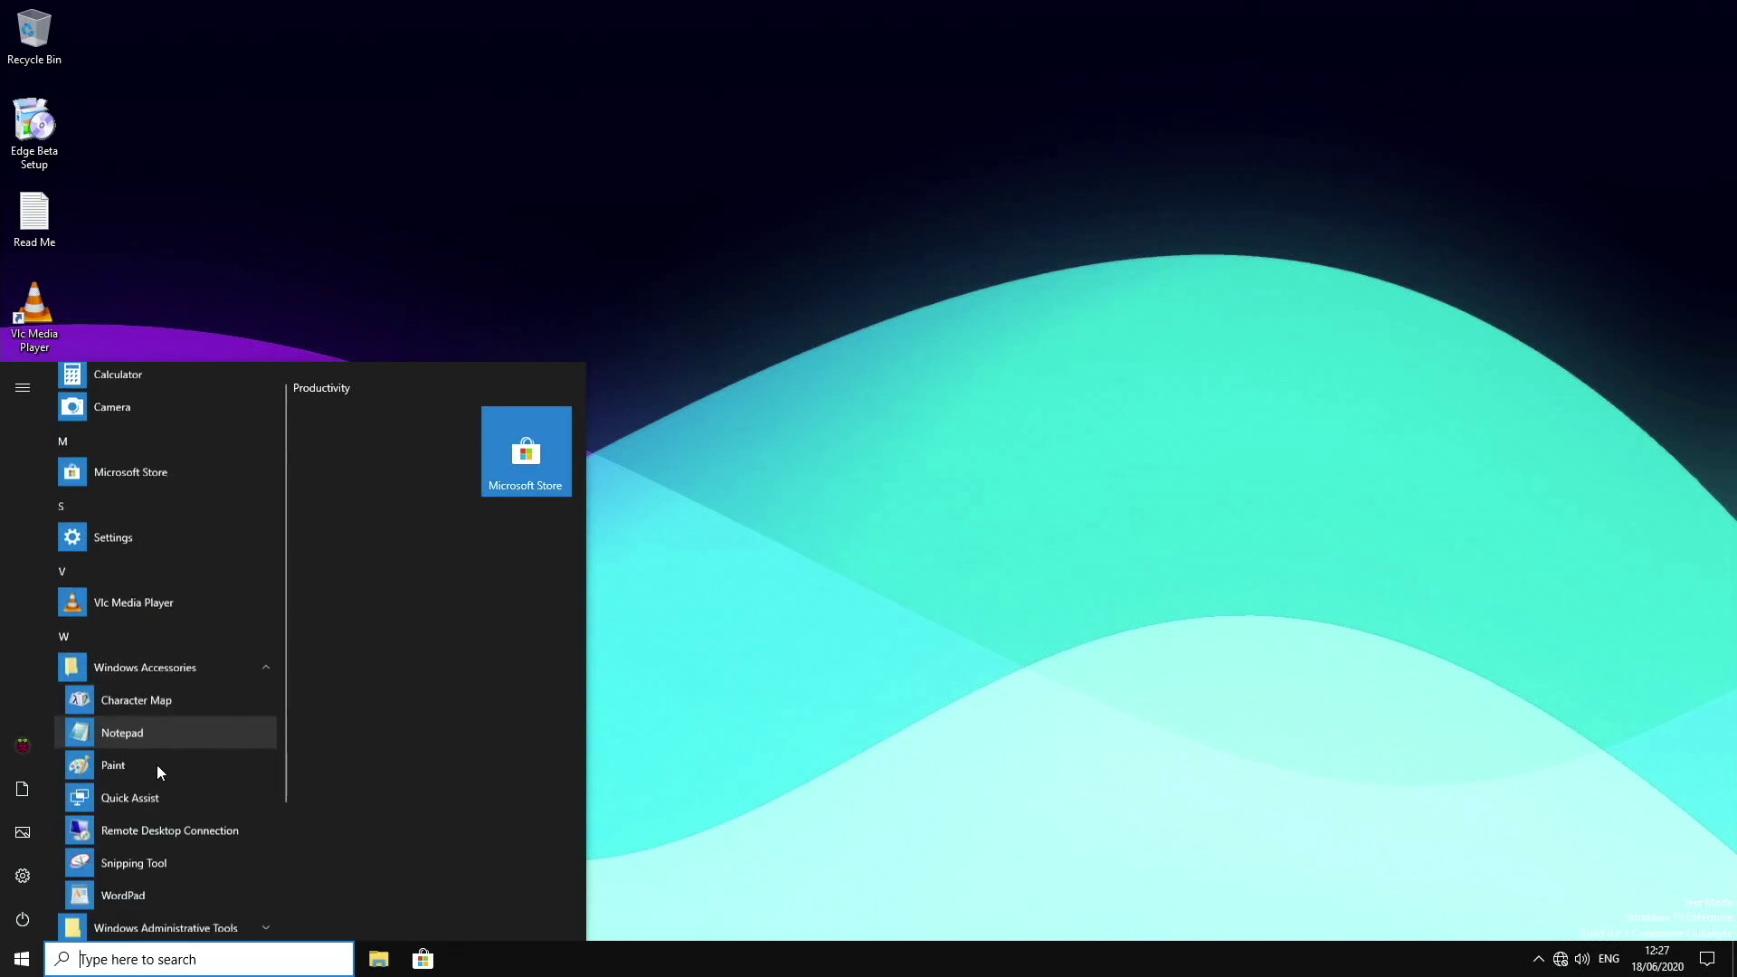
left_click(20, 746)
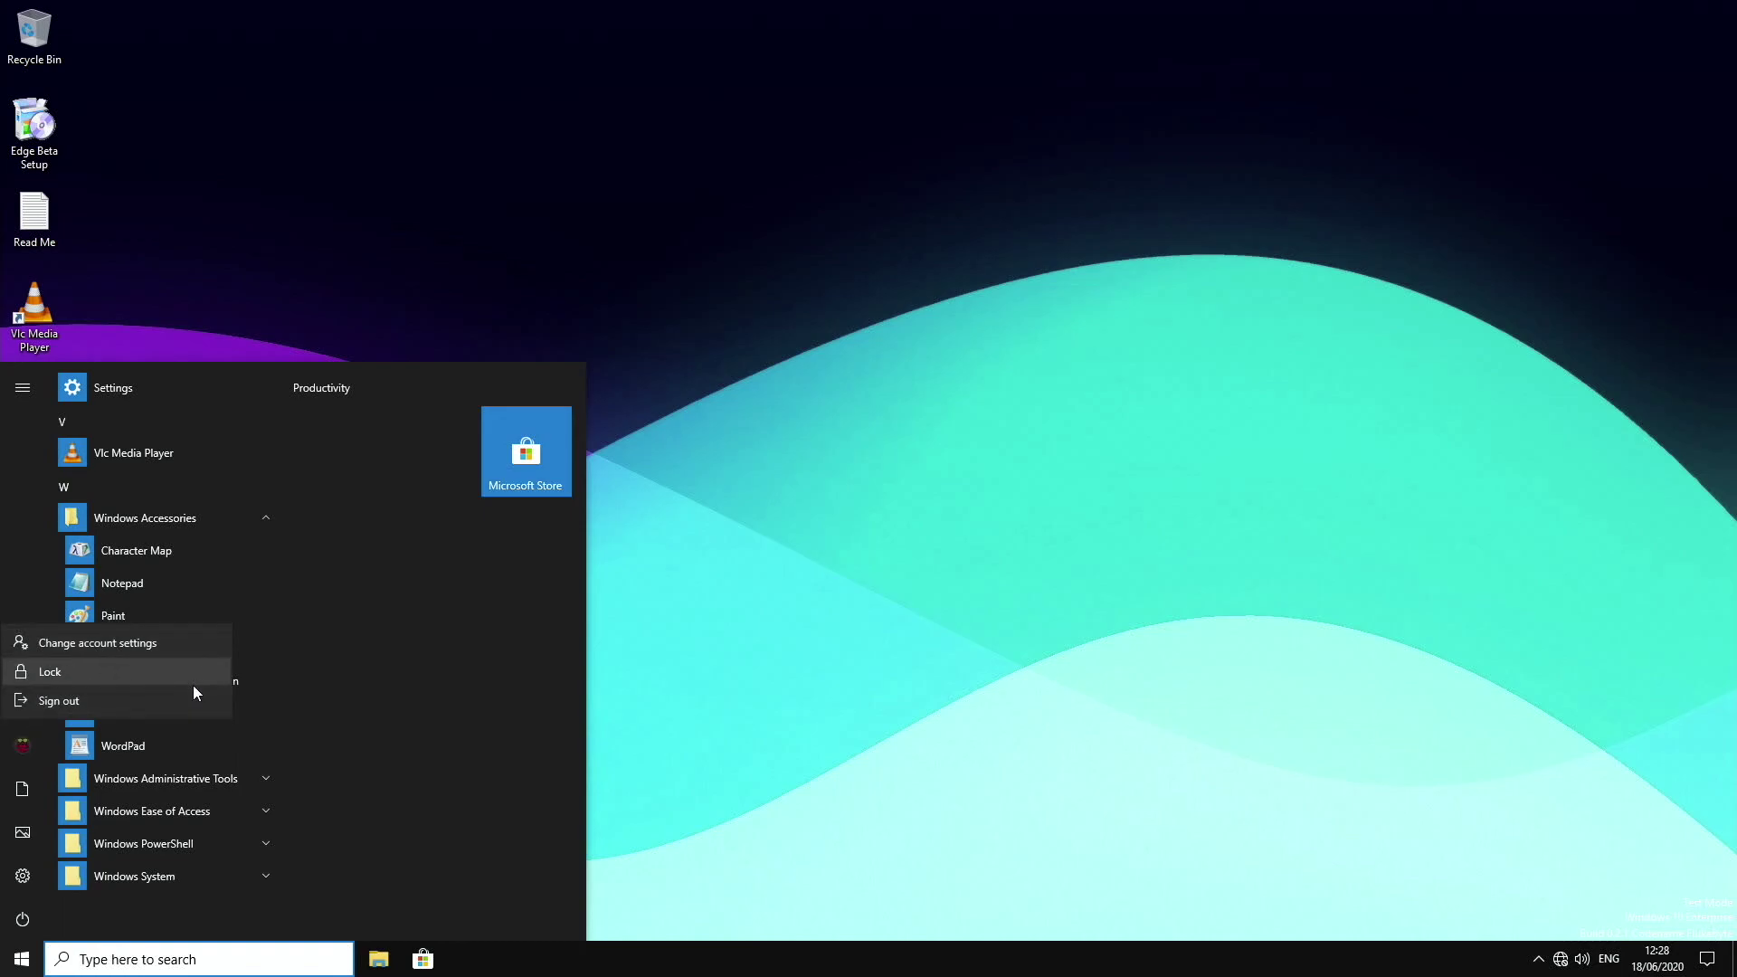
key("Escape")
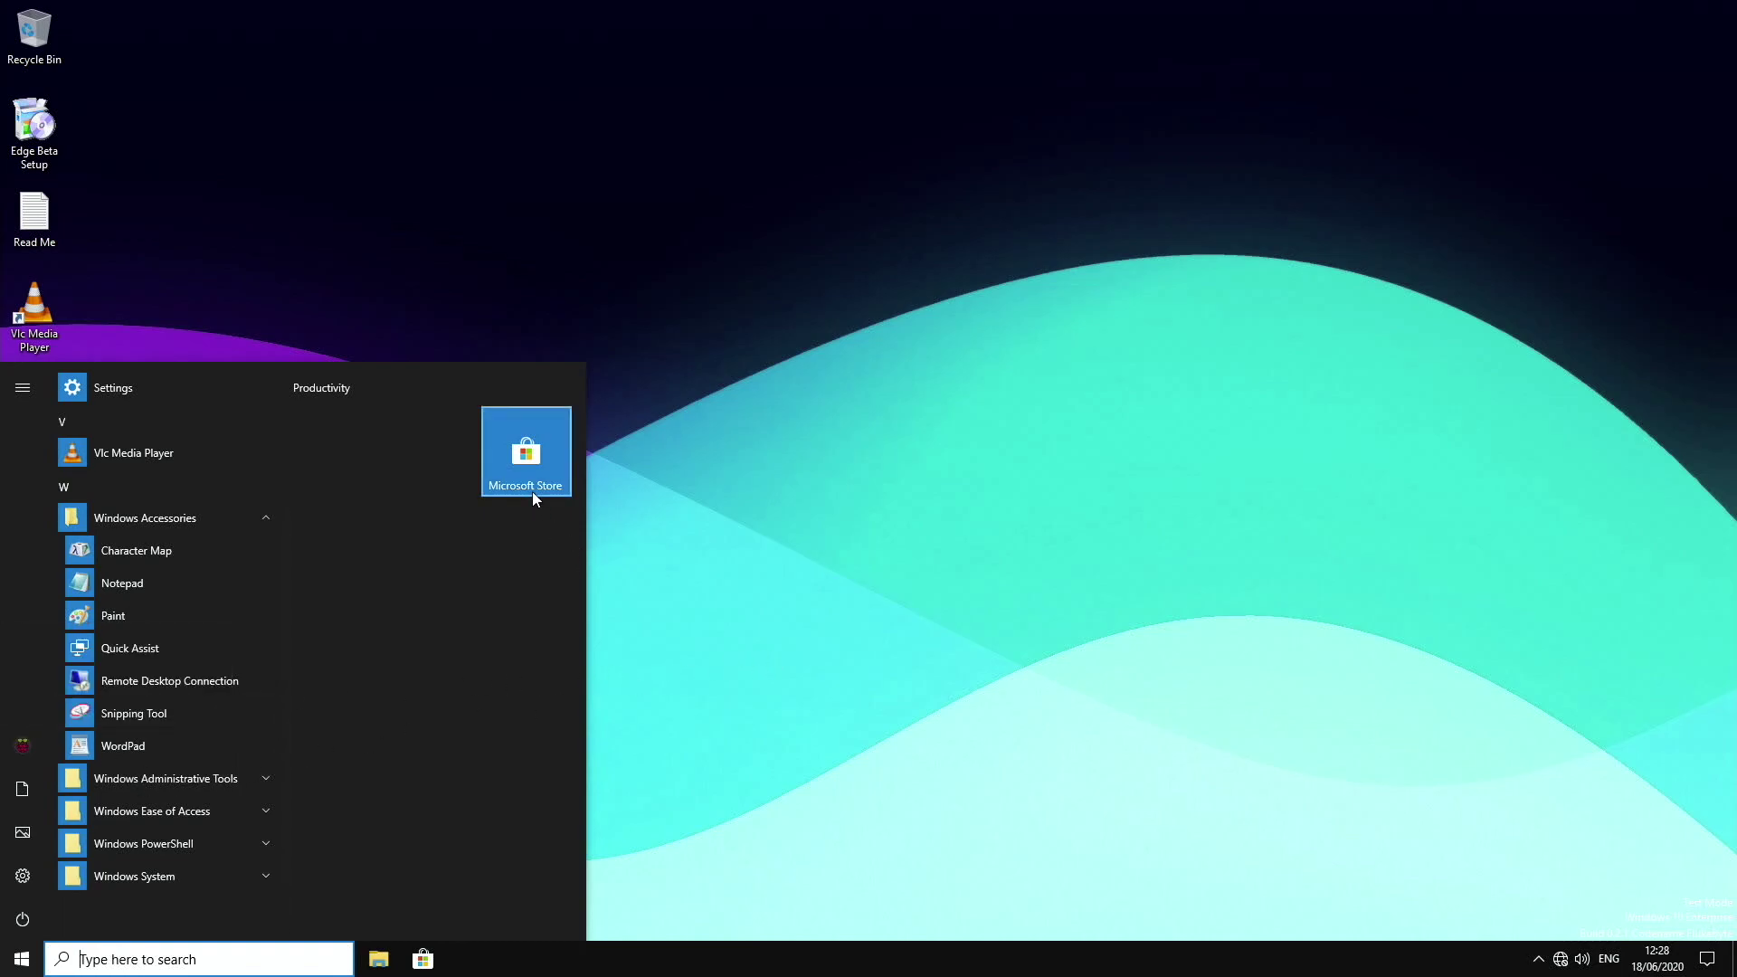
left_click(528, 469)
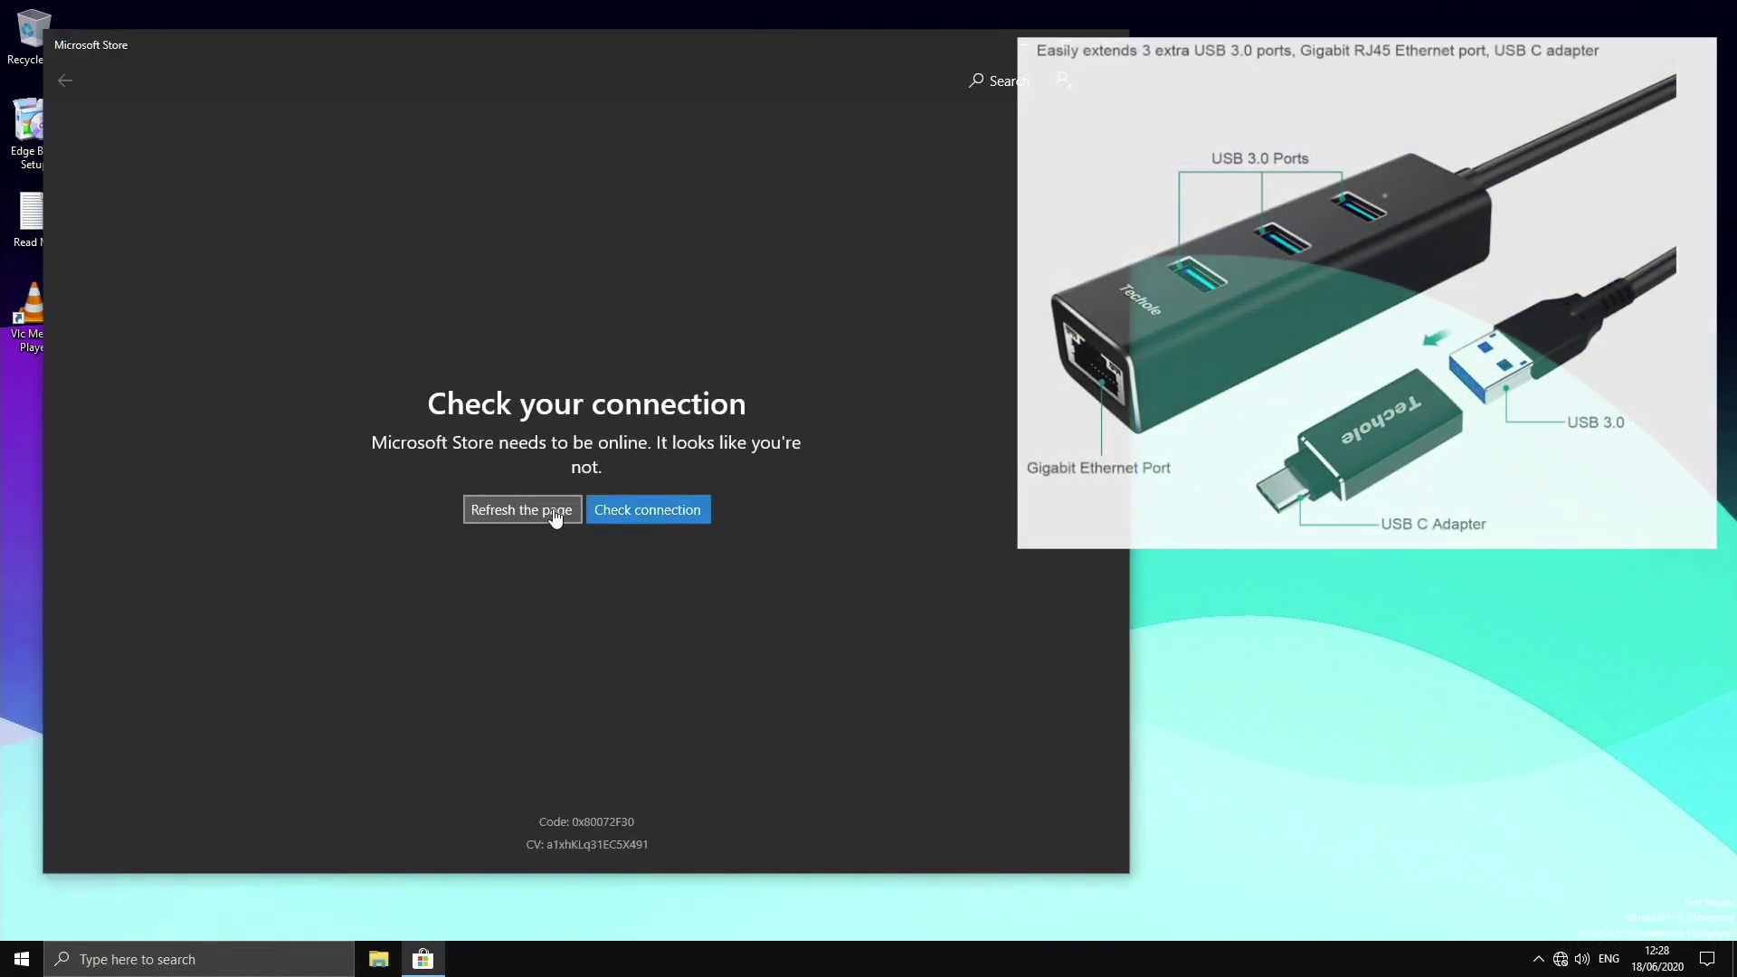
Close the Microsoft Store and view Disk 0 (C:) in Task Manager, showing the 29.8 GB SD card
left_click(1105, 45)
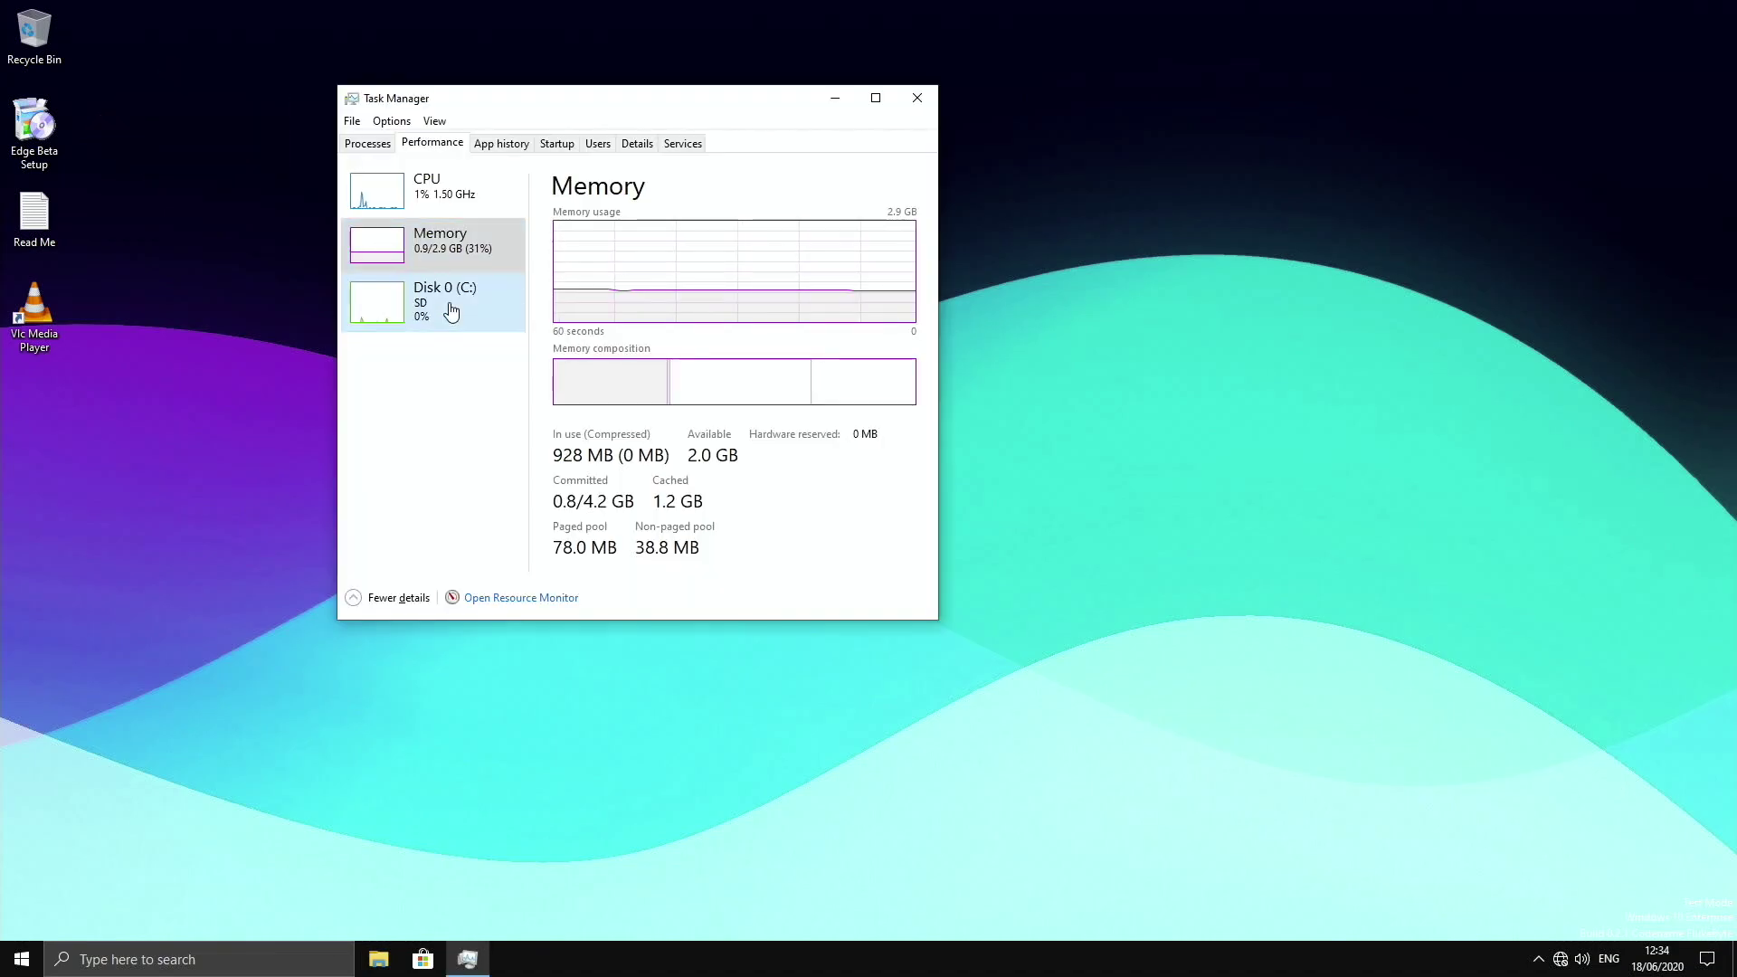
left_click(450, 311)
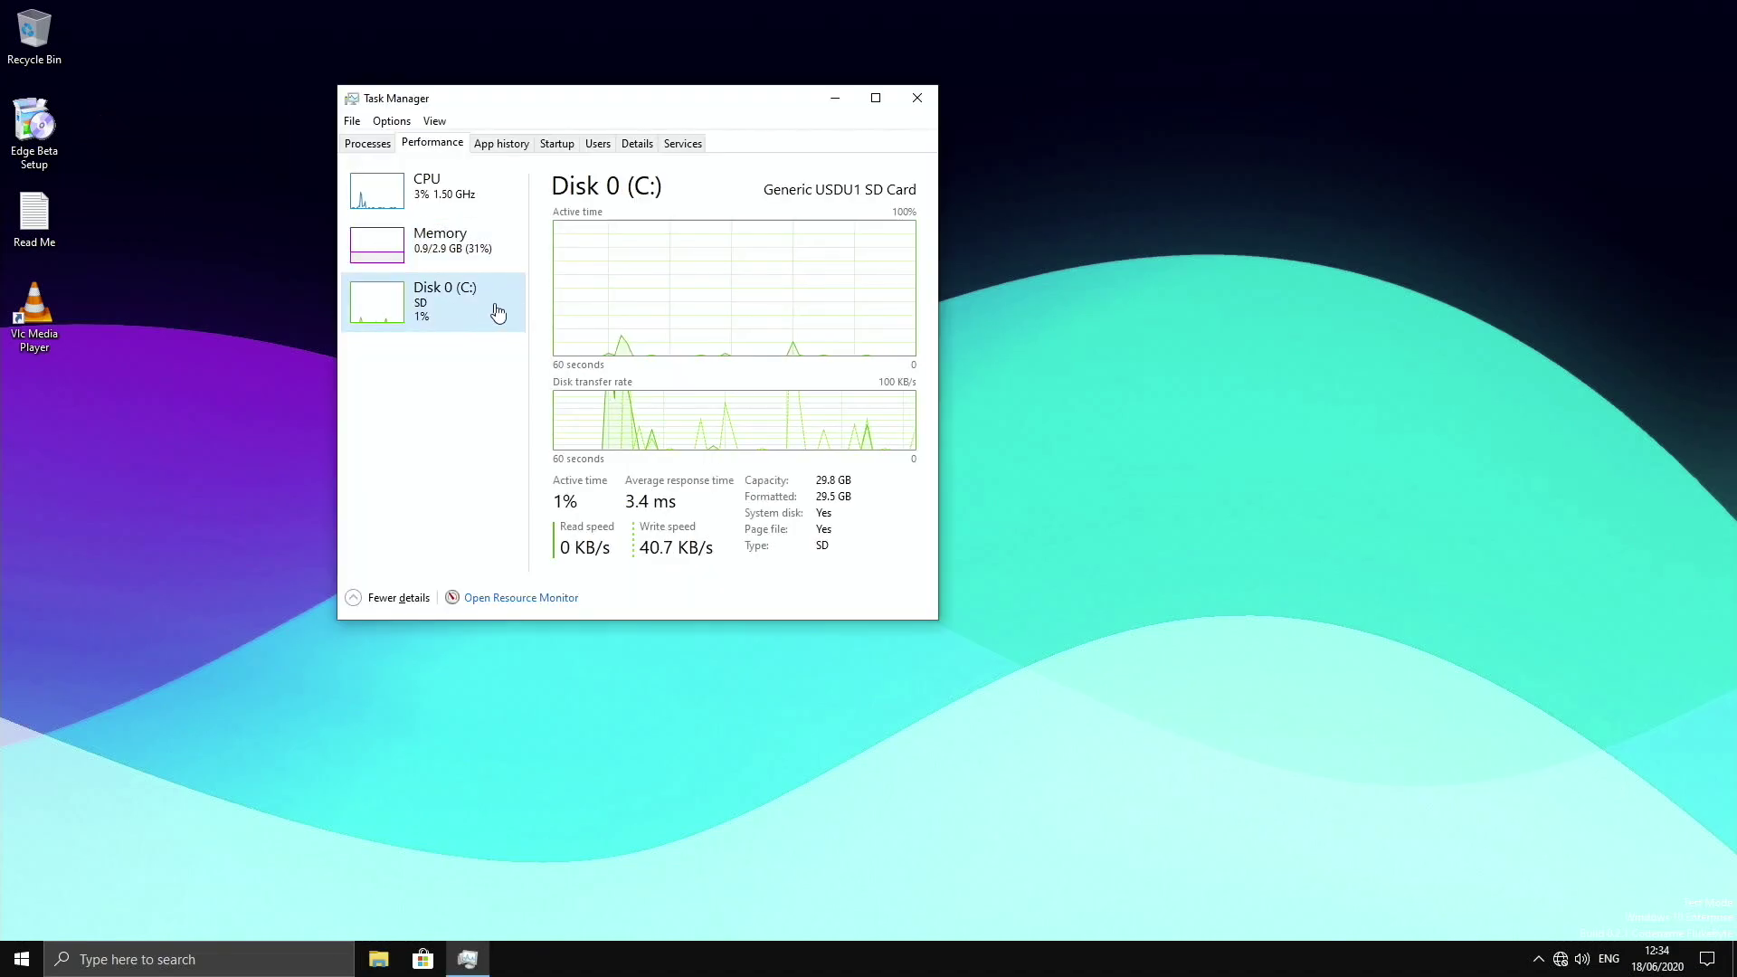